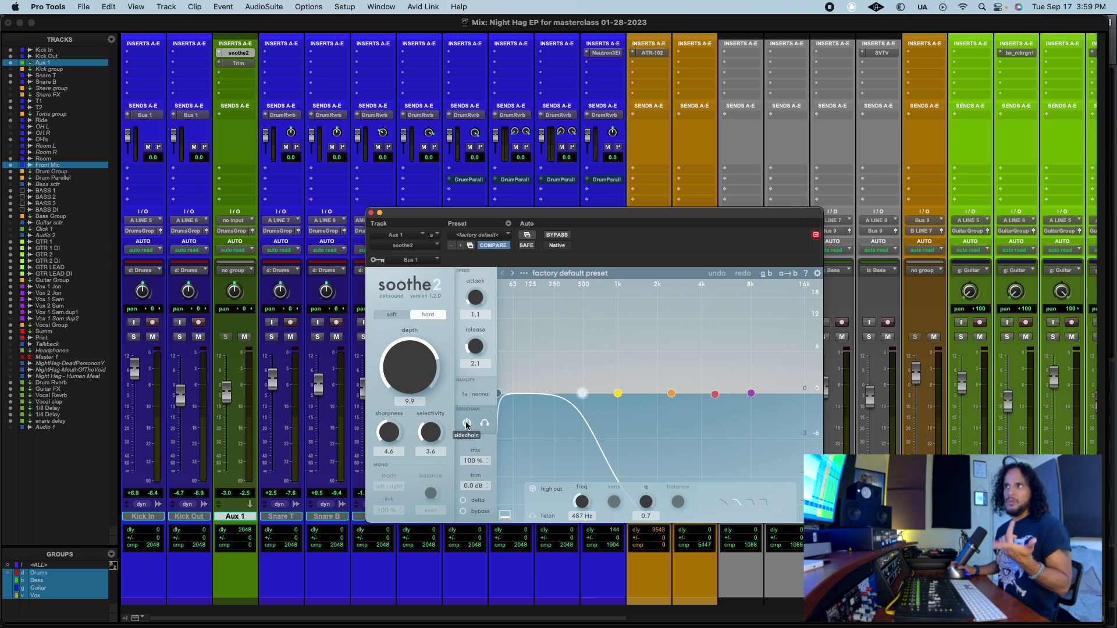
Look through the mono buses available as key input for soothe2 on Aux 1, keeping the current selection
click(413, 261)
mouse_move(422, 272)
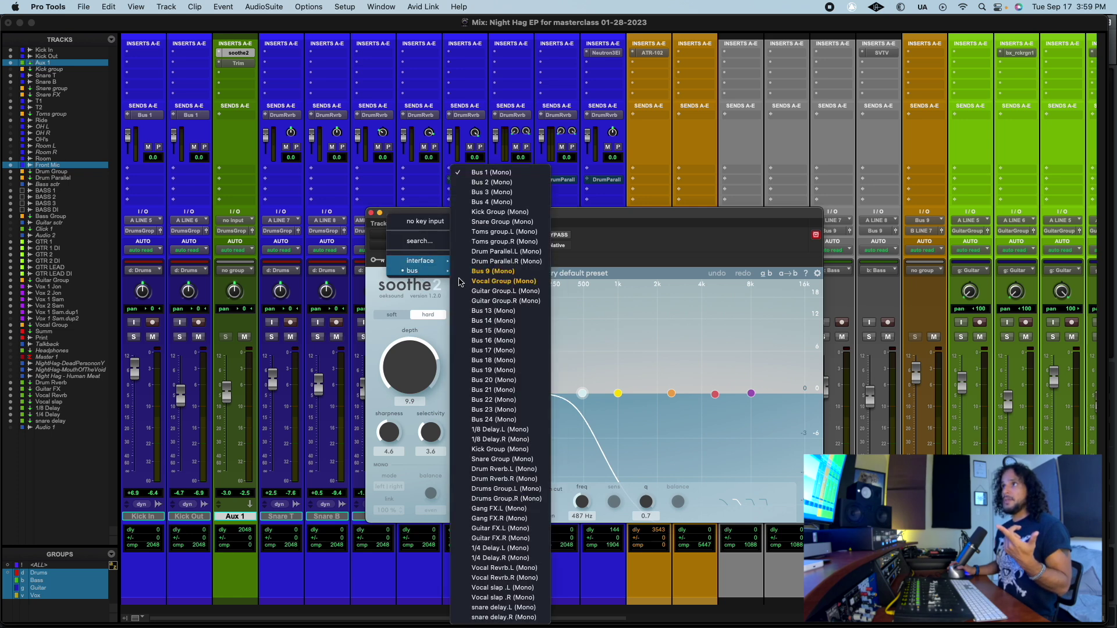
click(699, 241)
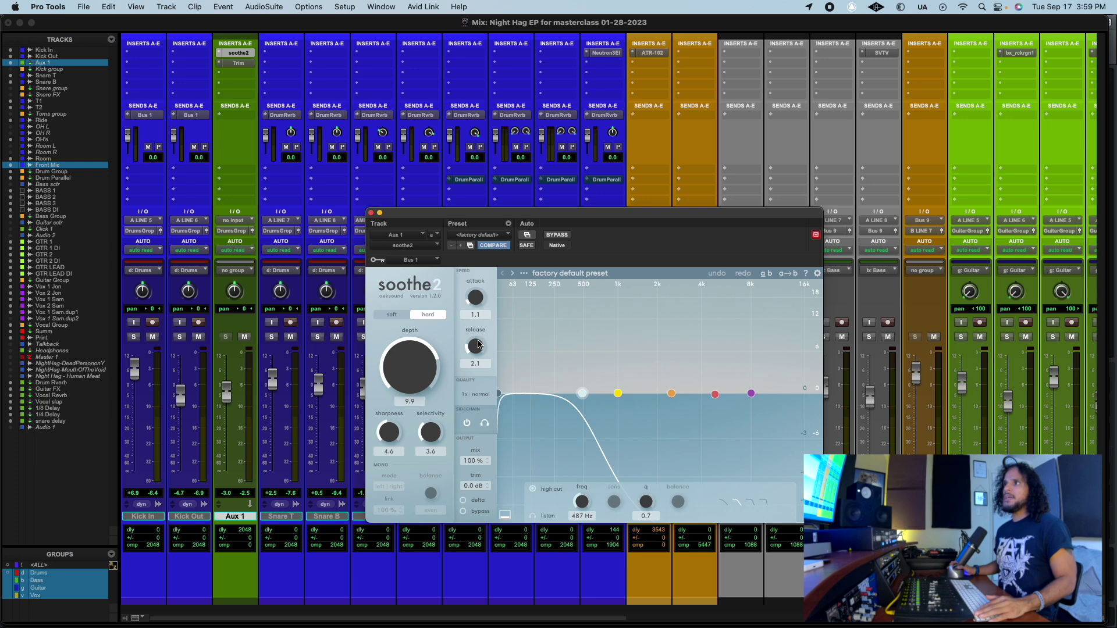
Set soothe2's release to 1.3 and its high-cut frequency to 499 Hz on Aux 1
drag(478, 344, 483, 360)
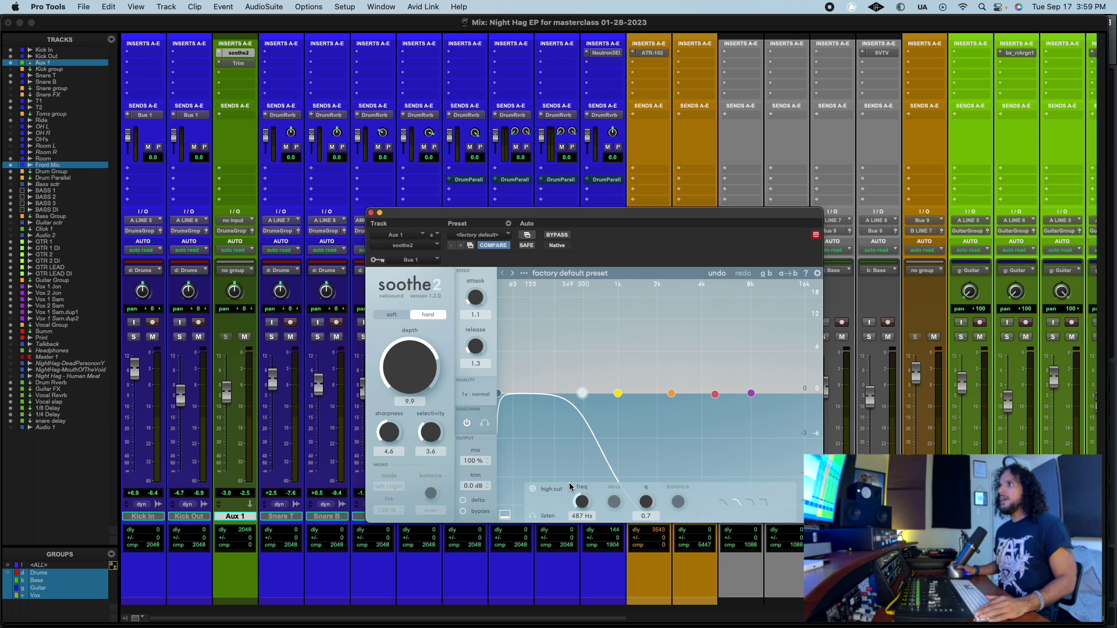
drag(582, 395, 585, 398)
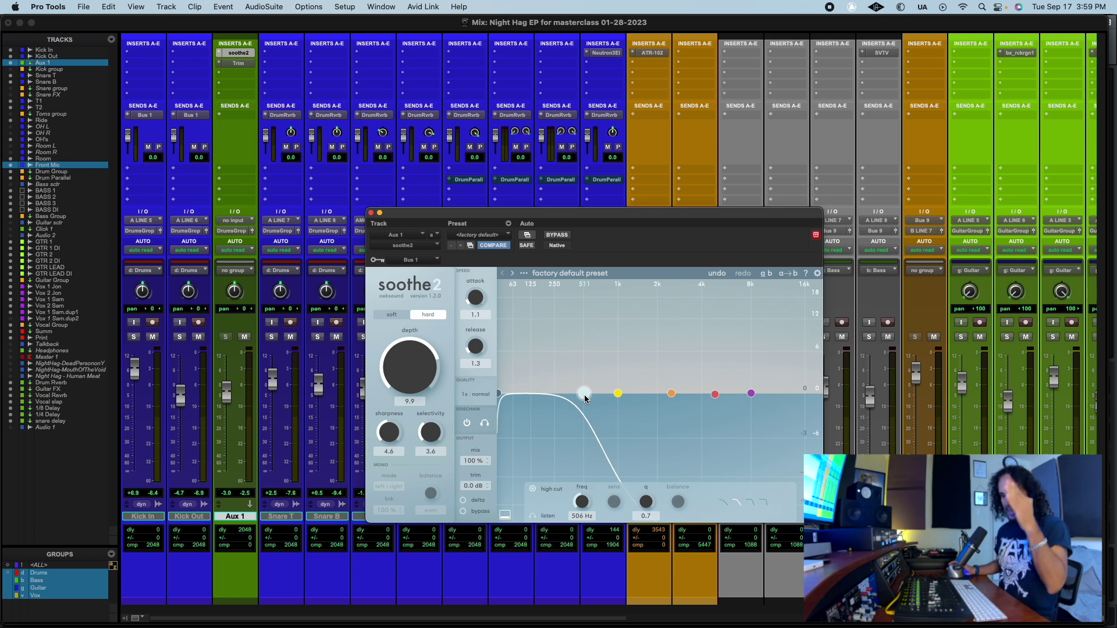
drag(585, 398, 584, 399)
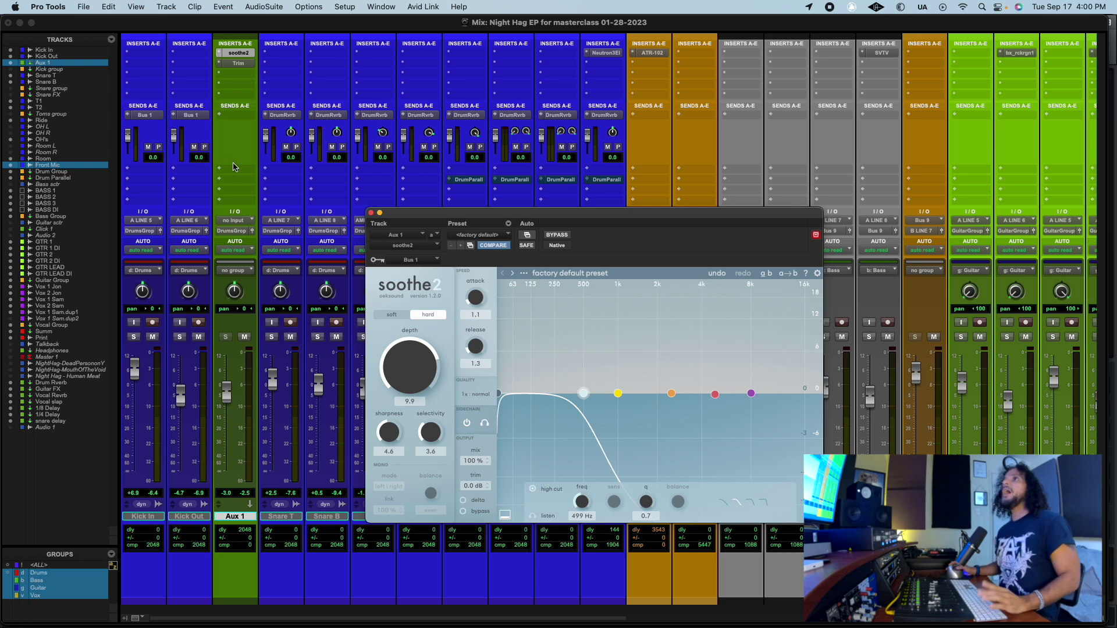
Inspect the Trim plug-in's gain setting on Aux 1 alongside soothe2, ending with the soothe2 window open
click(238, 63)
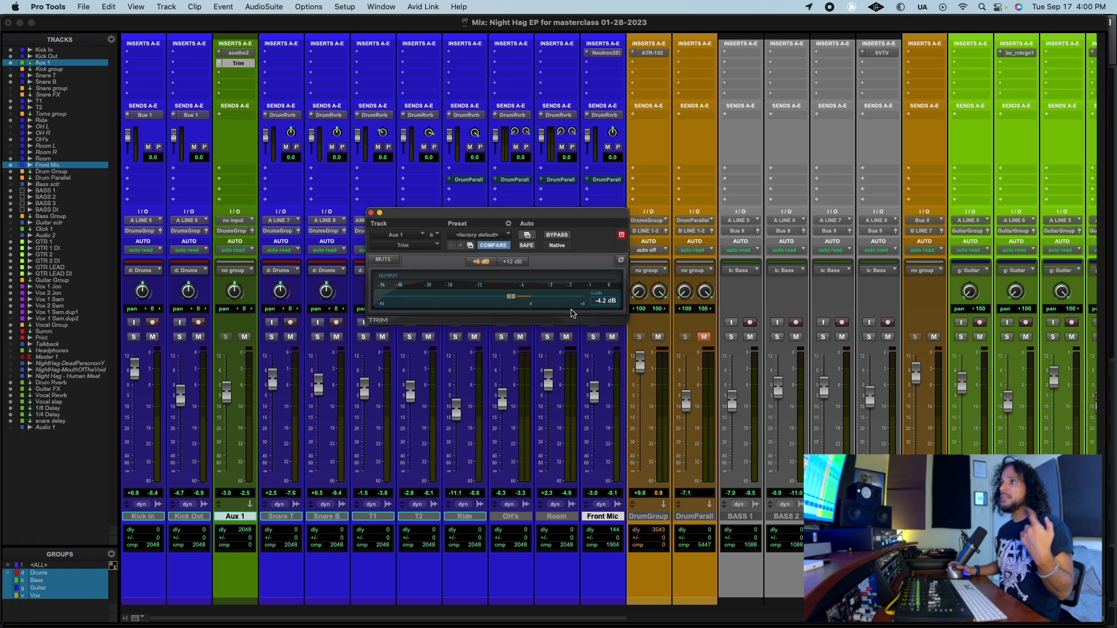
click(244, 54)
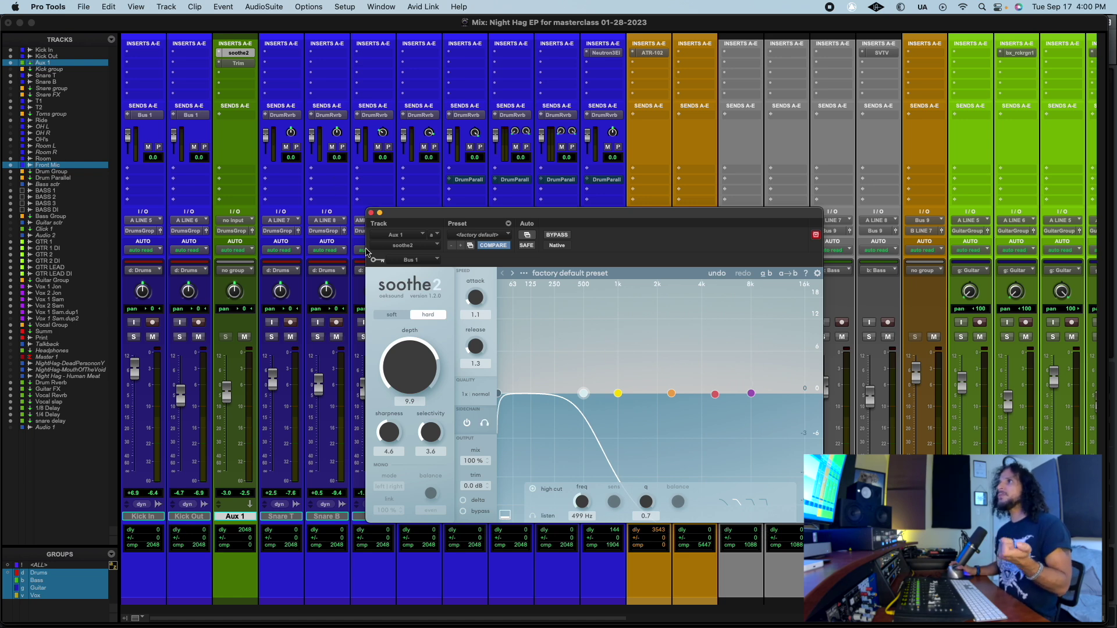
click(239, 63)
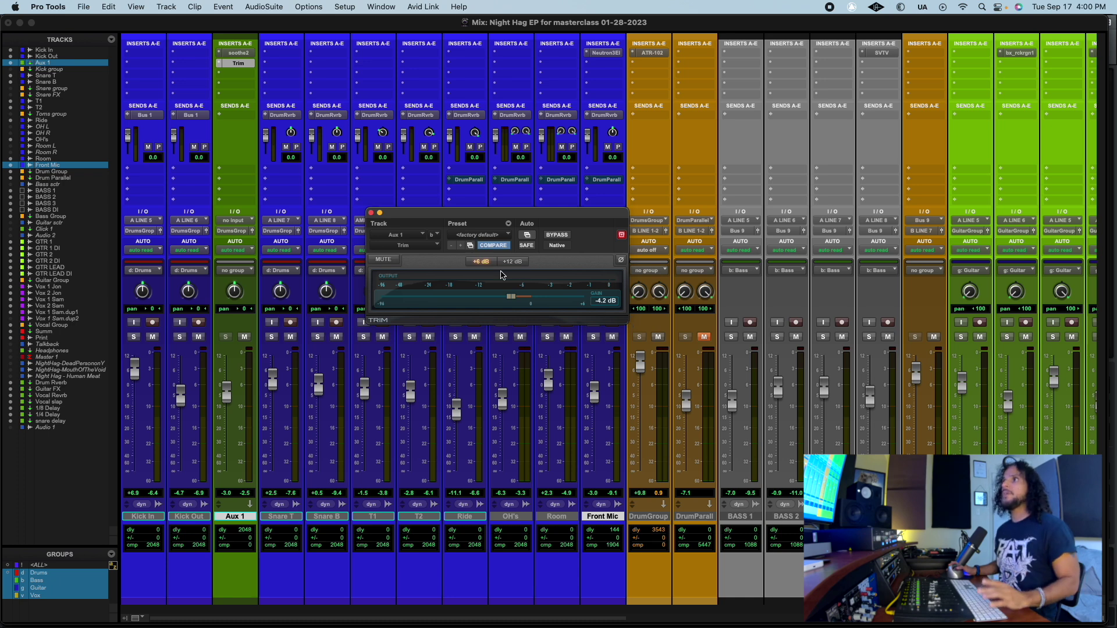
click(371, 216)
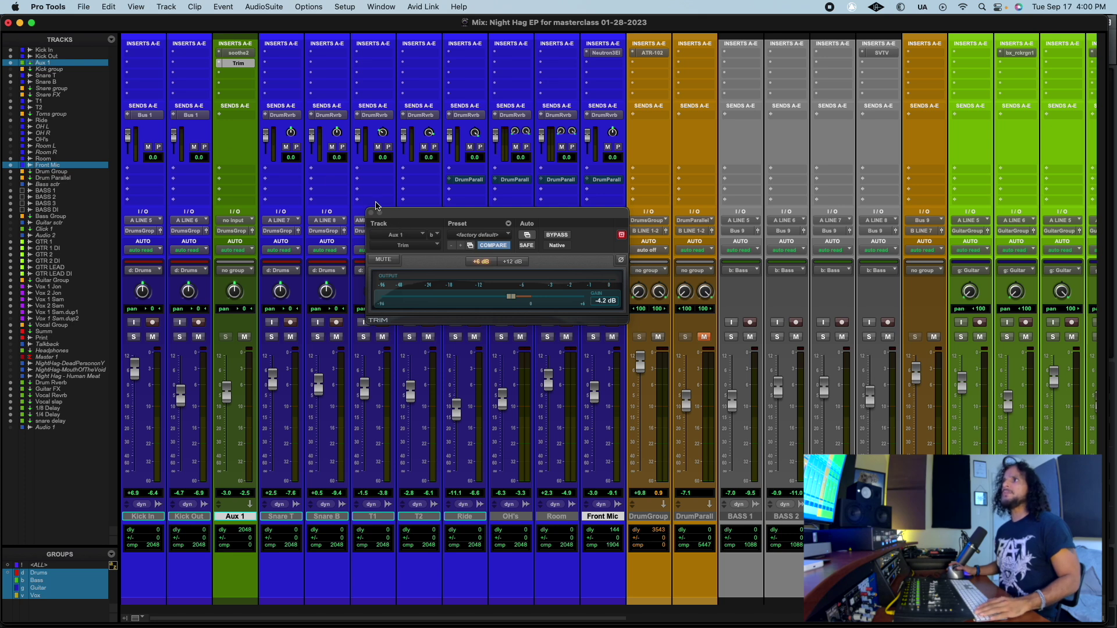
click(238, 52)
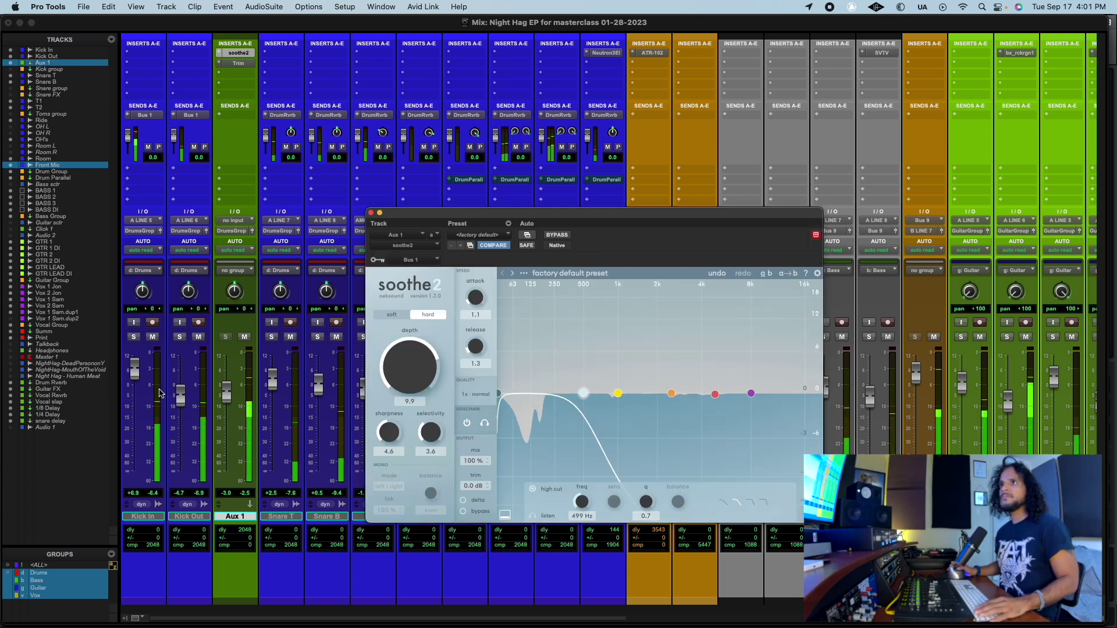
Solo the Kick In and Kick Out tracks and compare them with soothe2 bypassed and active
click(133, 338)
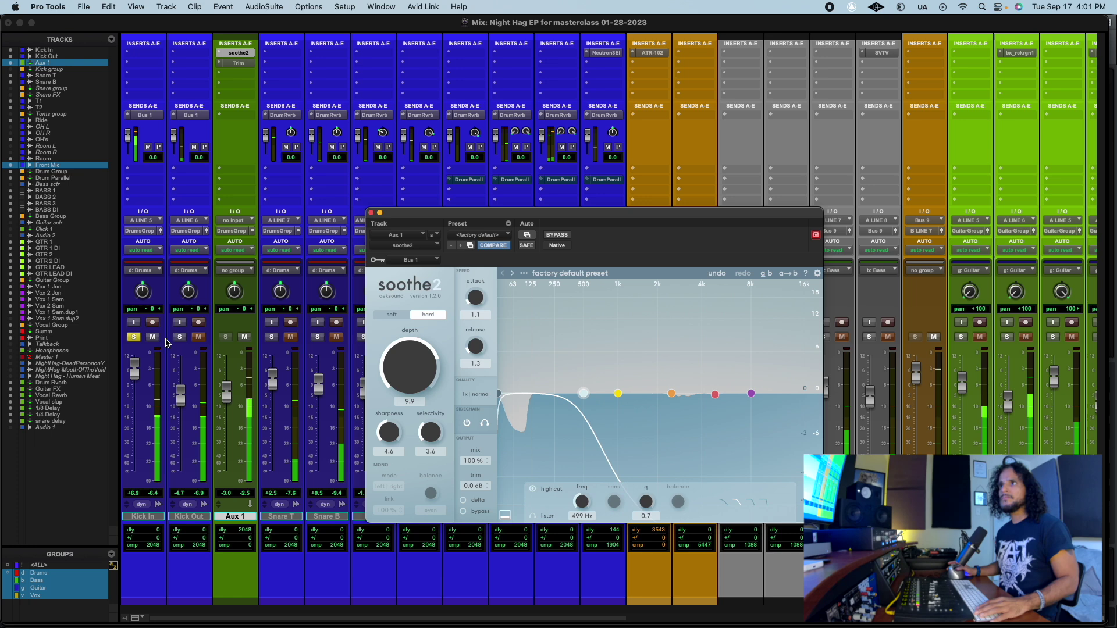
click(180, 337)
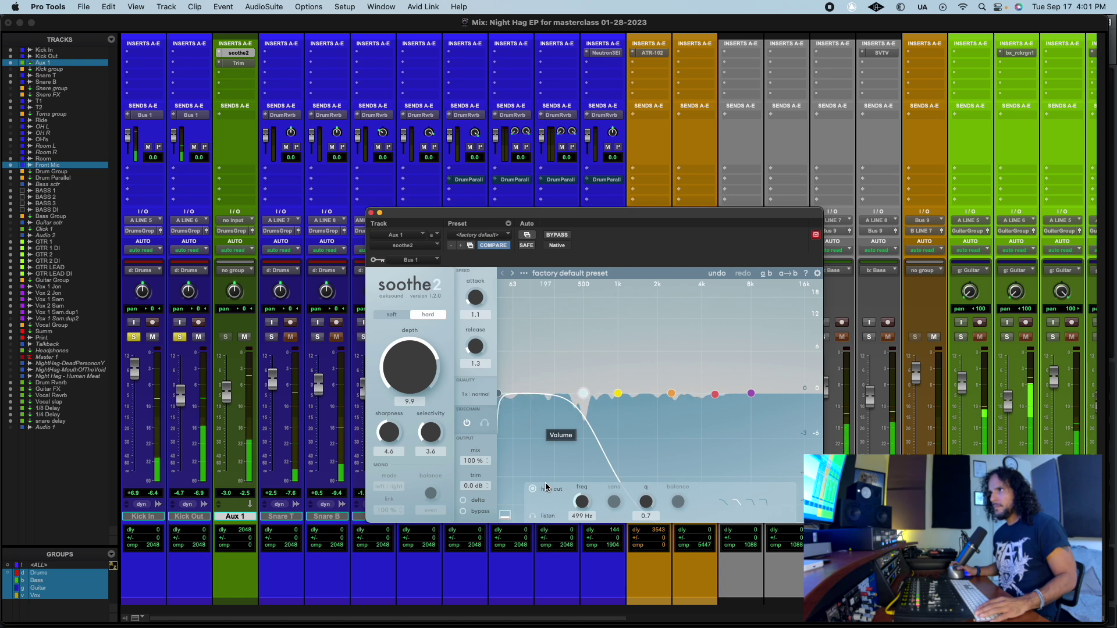
click(563, 236)
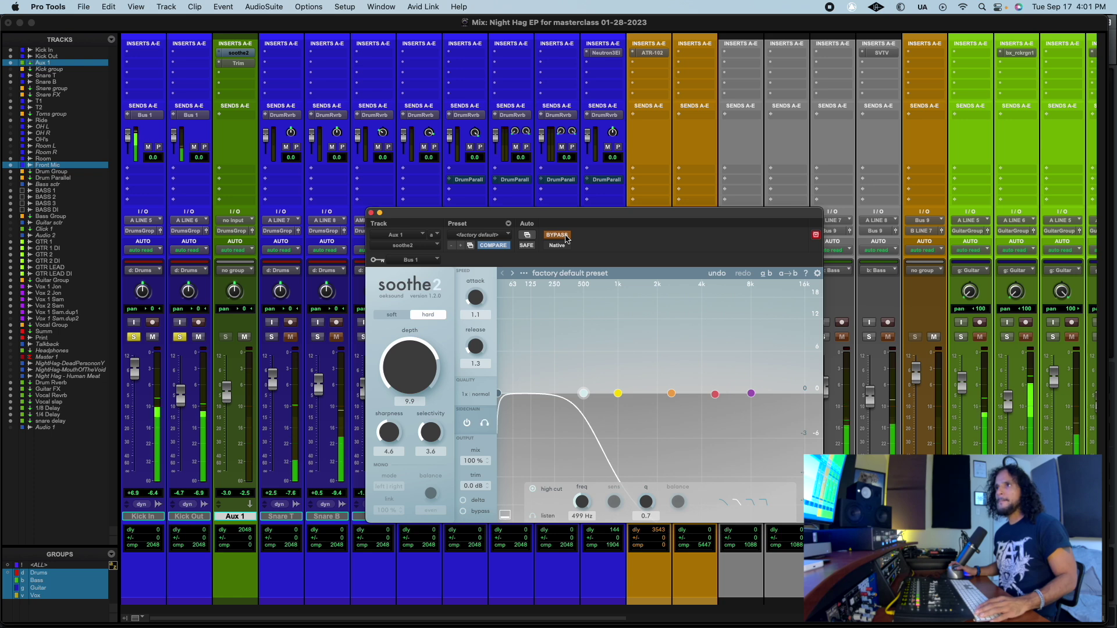
click(563, 236)
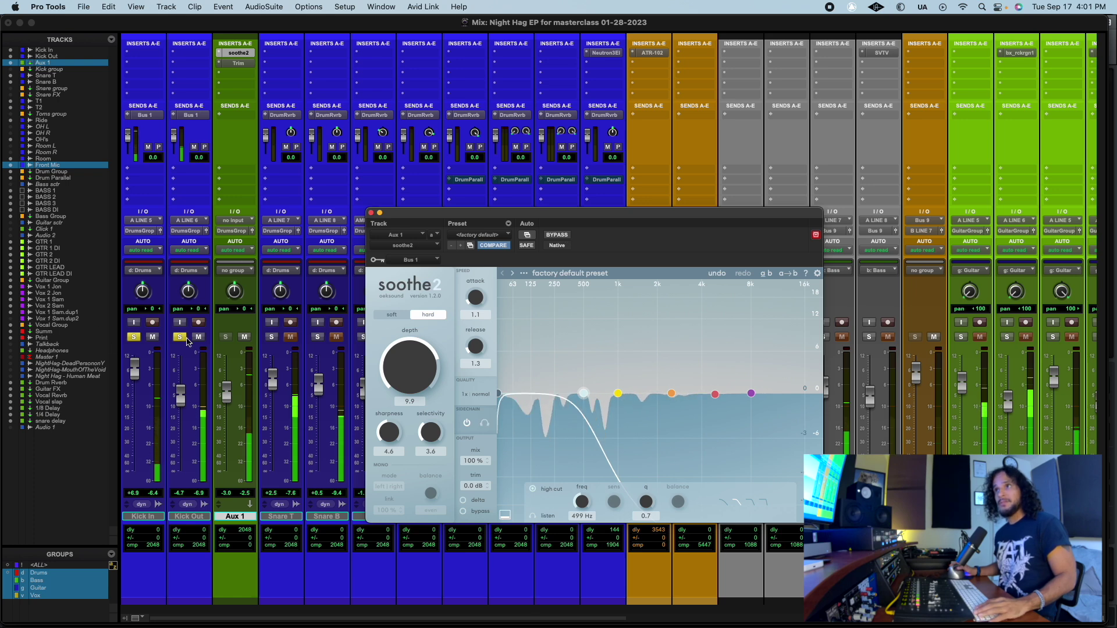
Add Snare T to the soloed drums and repeatedly compare the sound with soothe2 bypassed and active
click(272, 338)
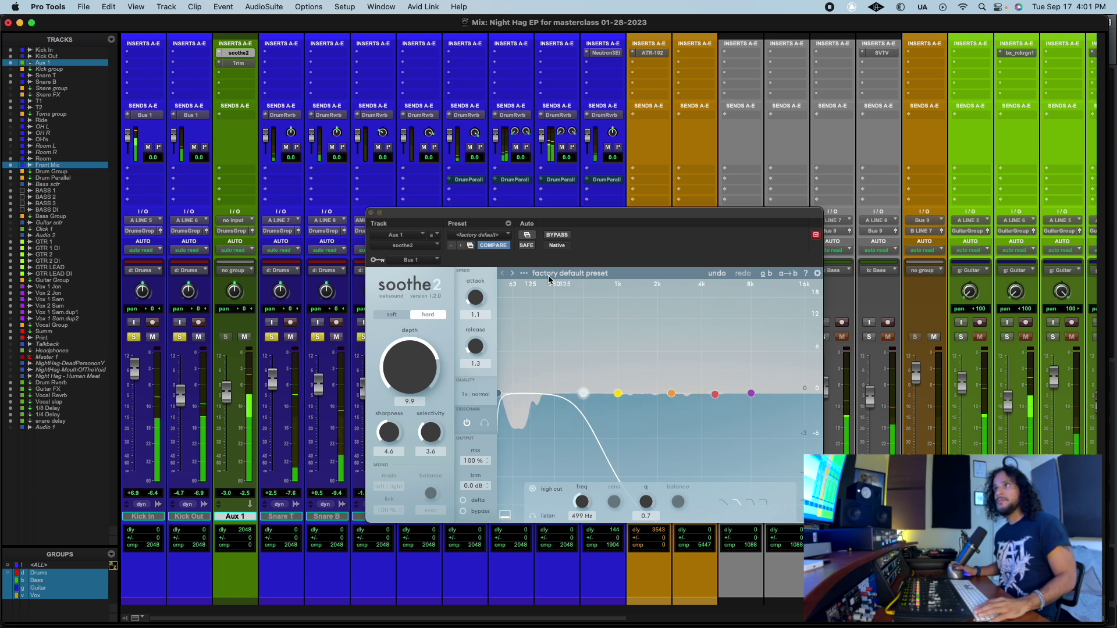
click(562, 236)
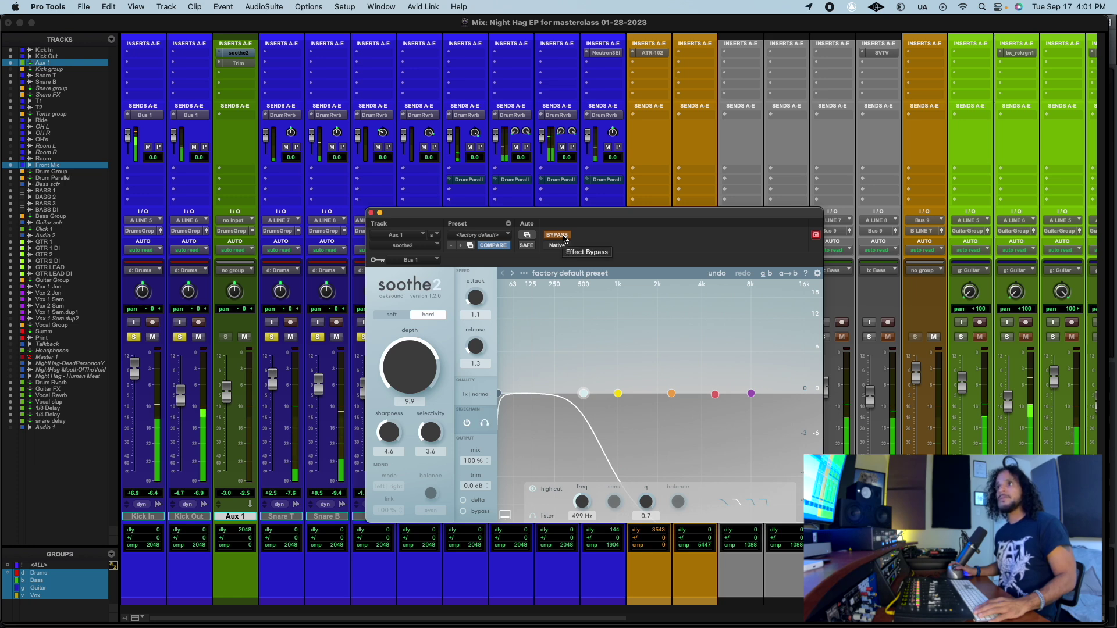
click(557, 235)
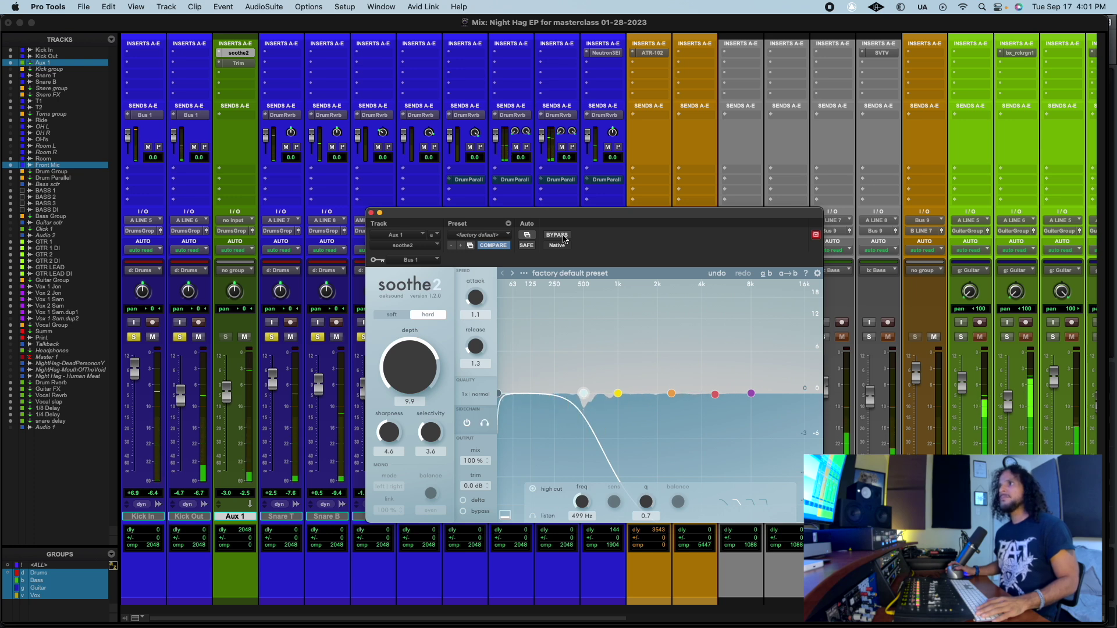
click(557, 235)
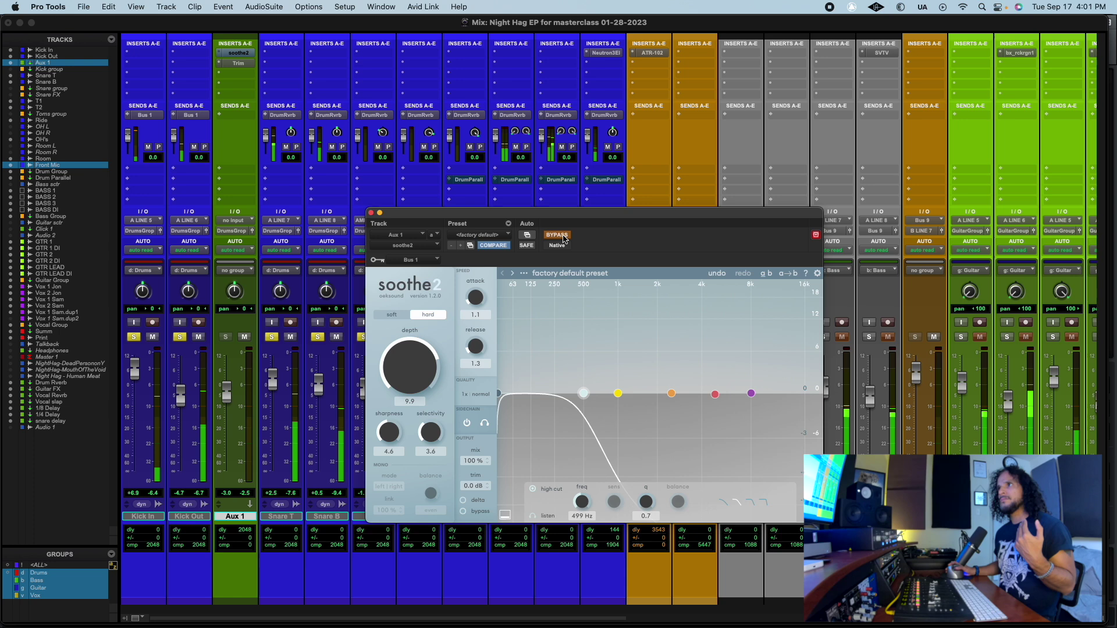
click(563, 236)
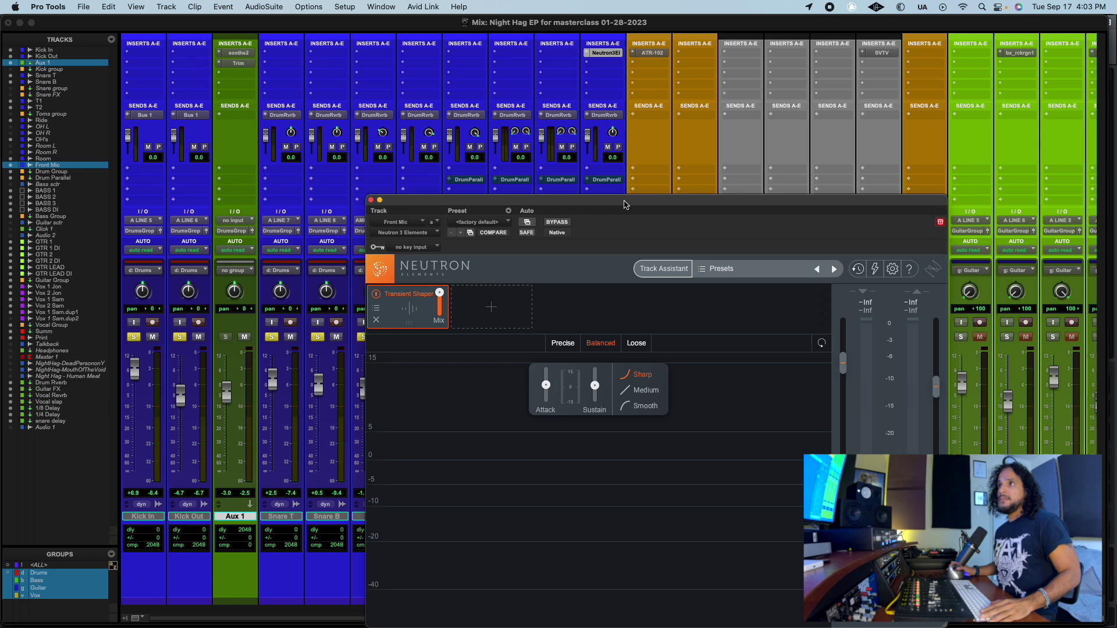
Uncover the mixer from the Neutron 3 Elements window and leave only the Front Mic track soloed
drag(625, 204, 629, 147)
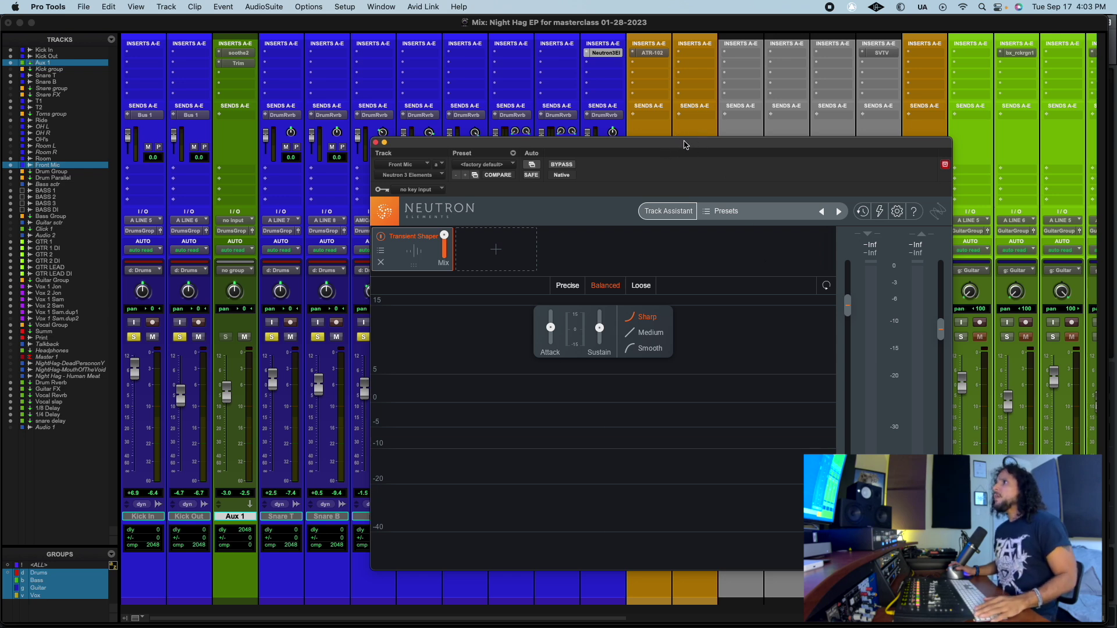
drag(684, 145, 444, 77)
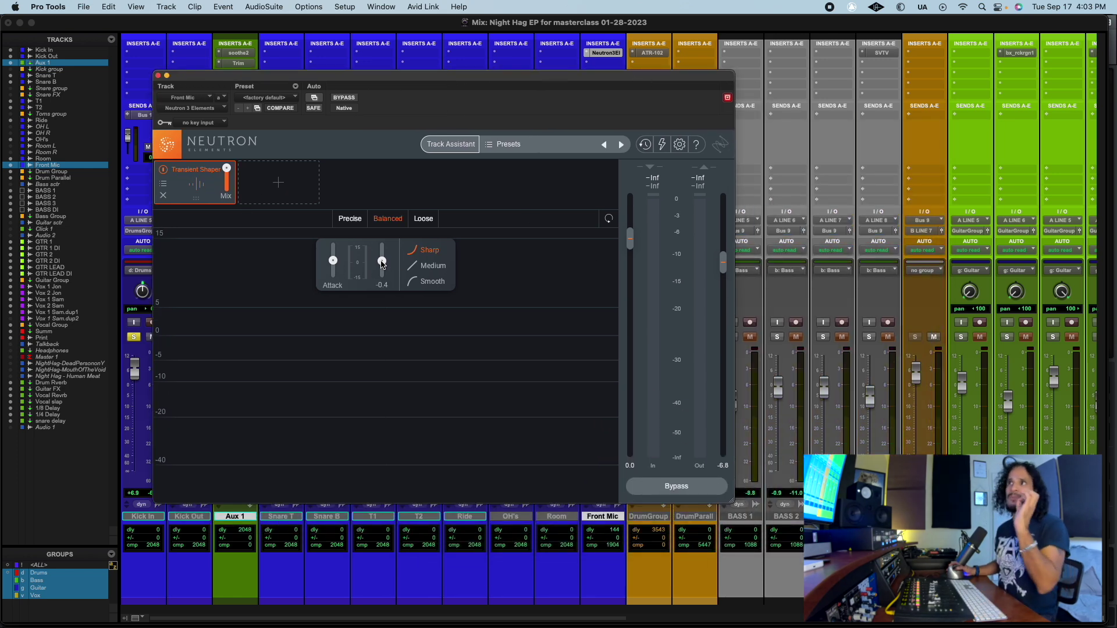
drag(424, 79, 340, 113)
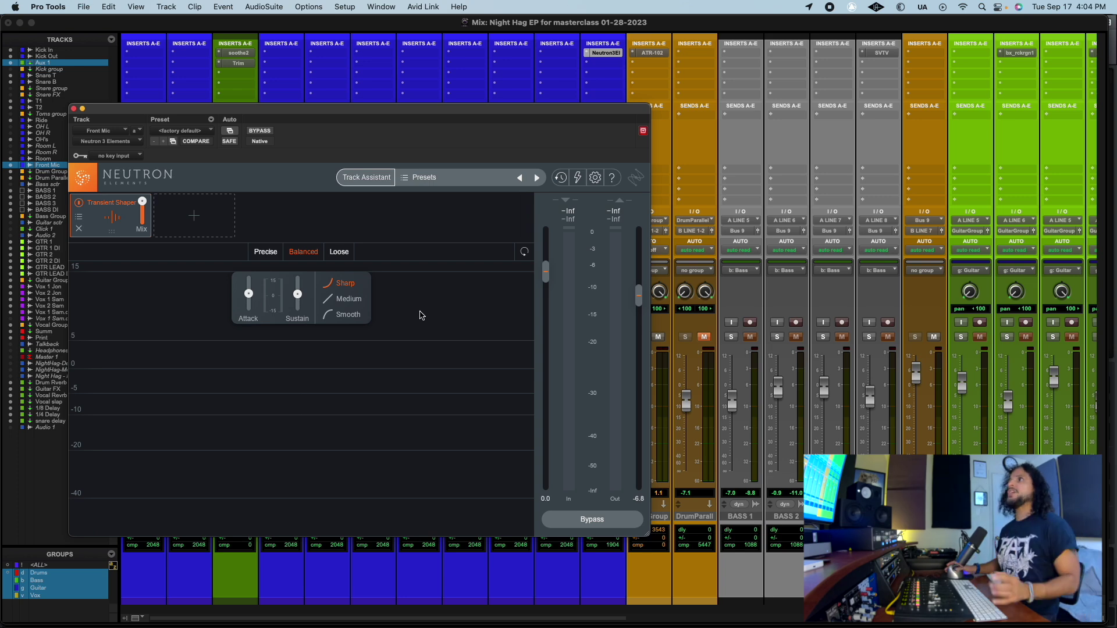
drag(483, 111, 750, 392)
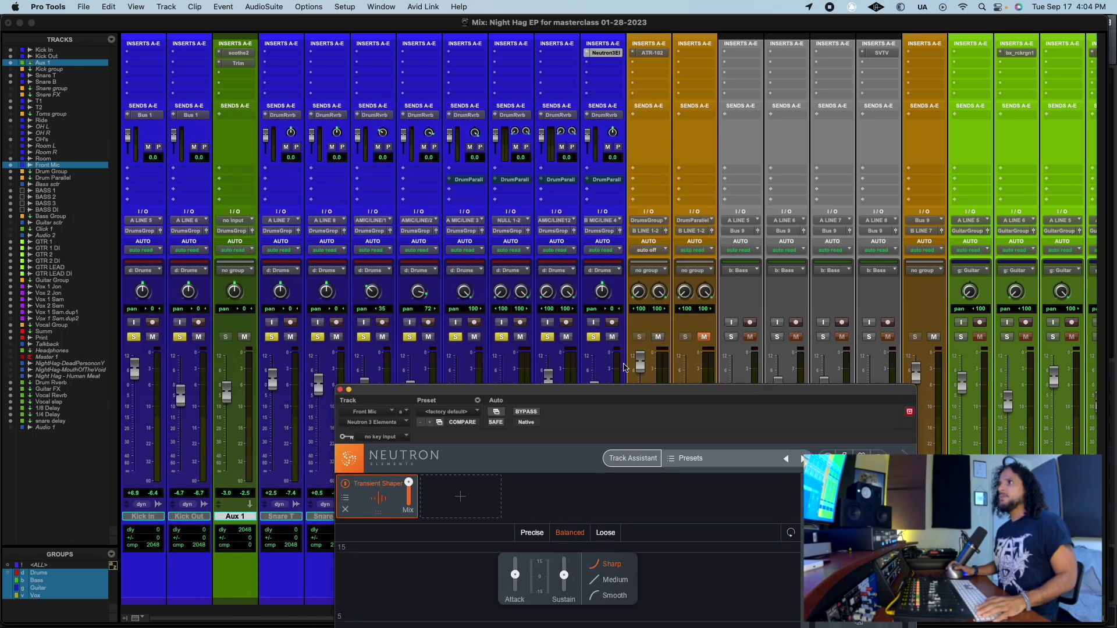
click(546, 338)
click(594, 338)
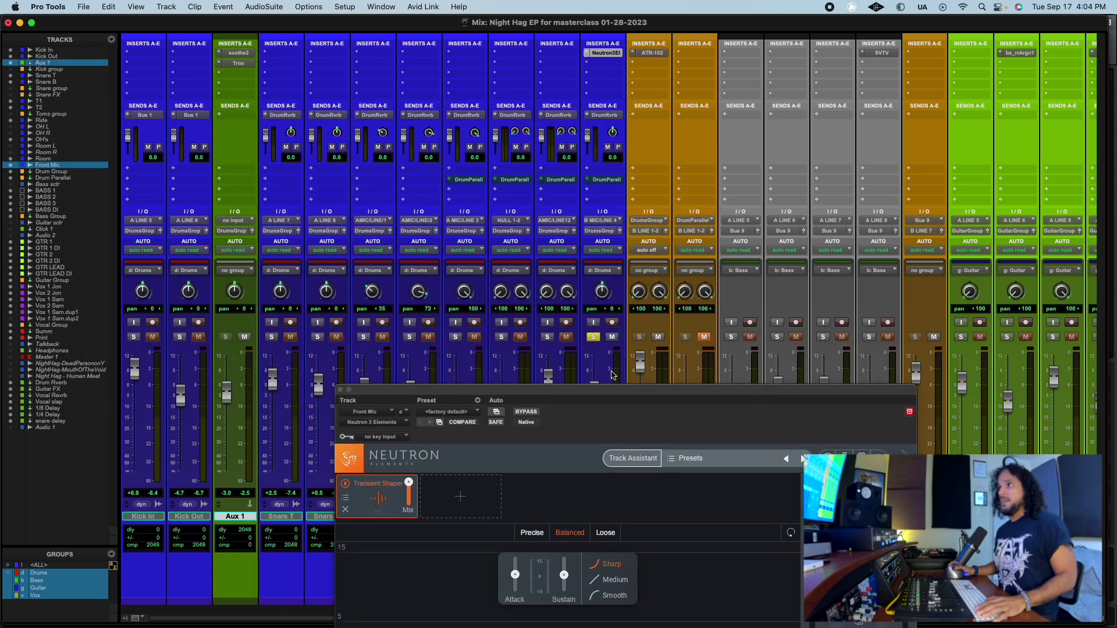
Raise the Front Mic volume fader to +3.1 dB, moving the Neutron window clear of it
drag(608, 391, 348, 71)
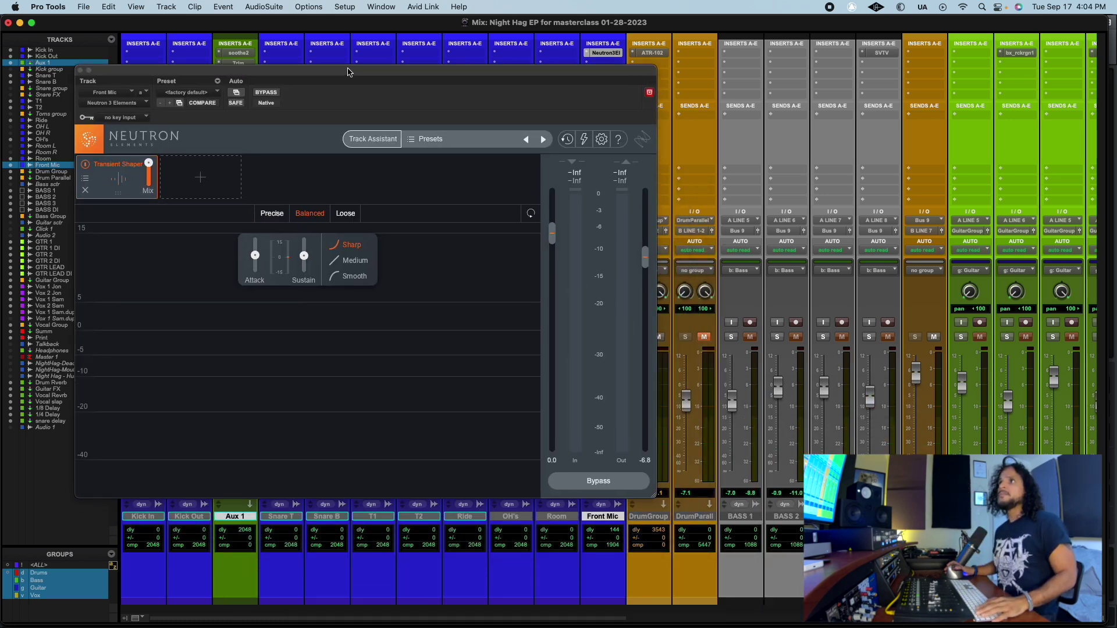
drag(348, 72, 438, 100)
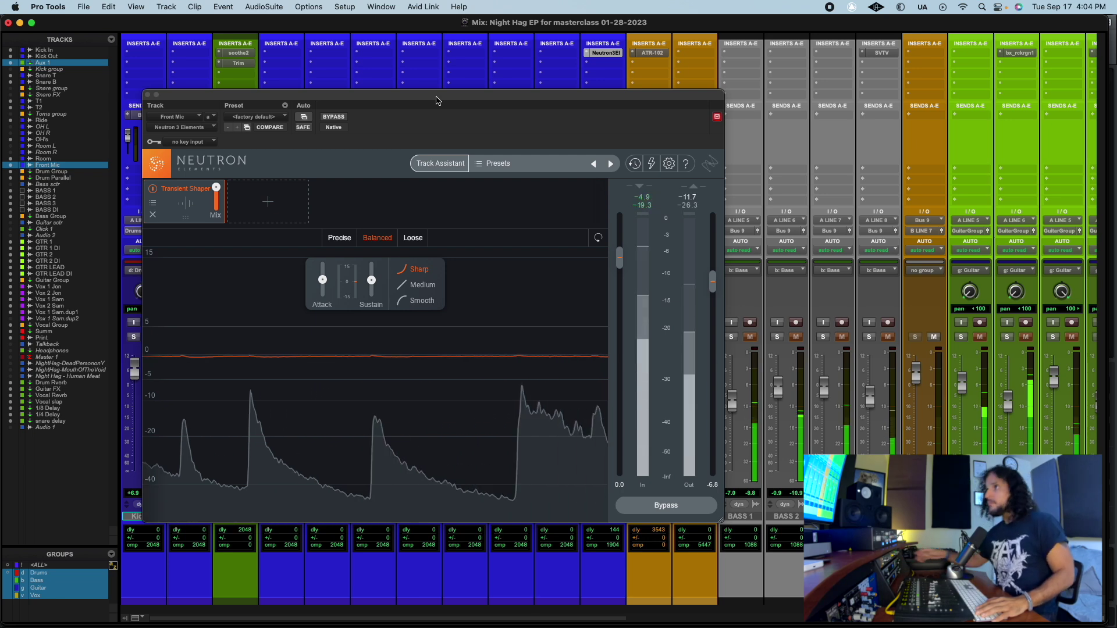
drag(438, 100, 186, 119)
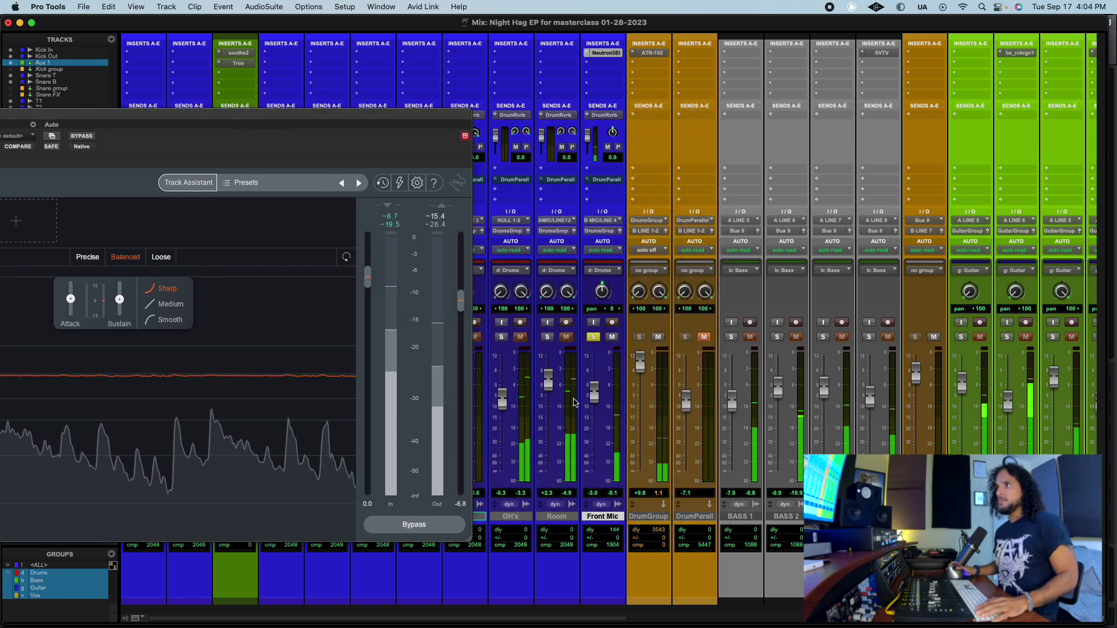
drag(594, 399, 594, 381)
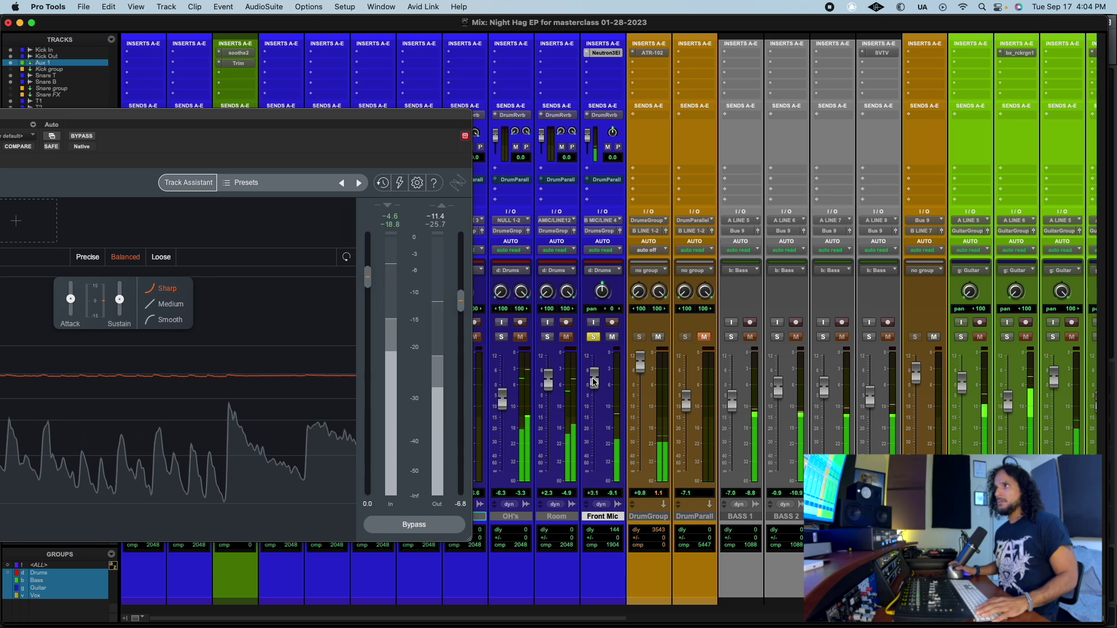
Audition the Front Mic Transient Shaper's sustain, sweeping it from 14.0 down to about -13
drag(265, 120, 569, 114)
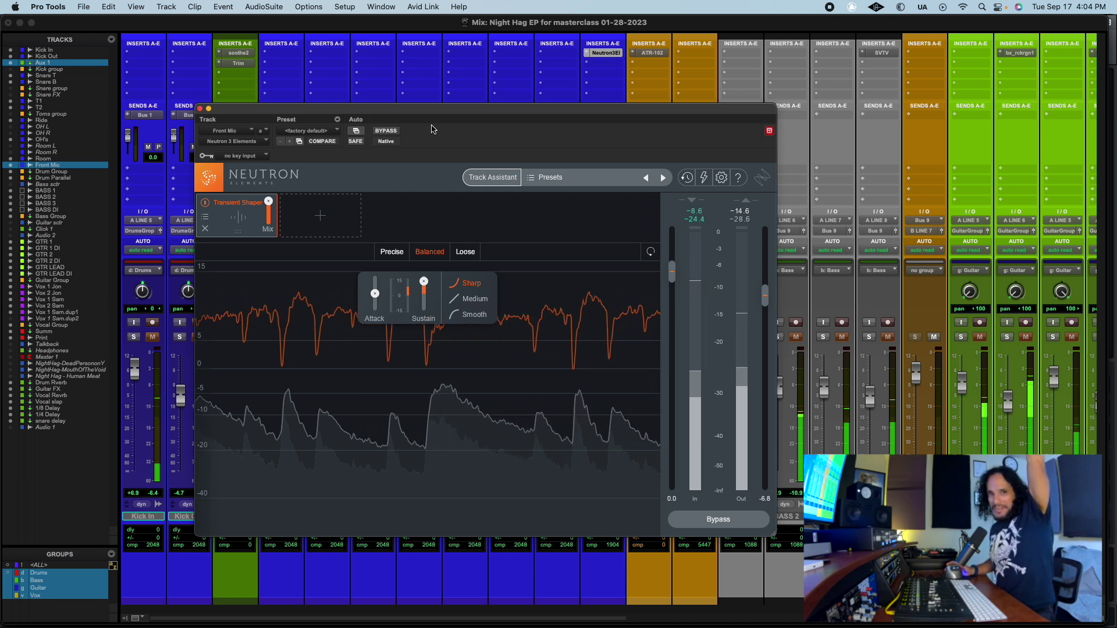
mouse_move(421, 295)
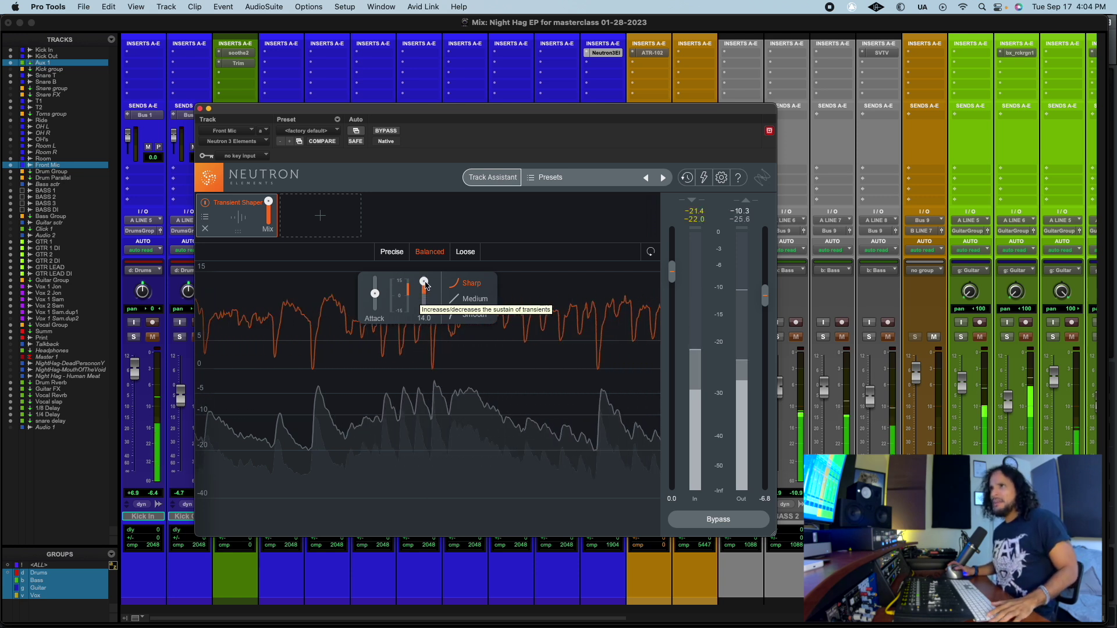
drag(425, 285, 425, 303)
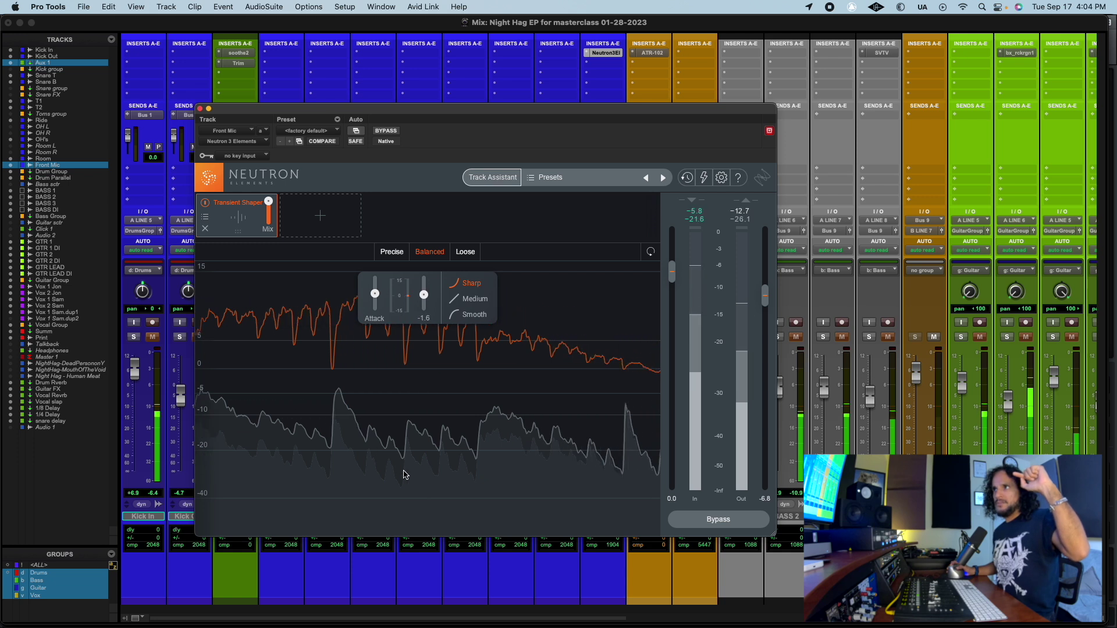
drag(406, 475, 391, 557)
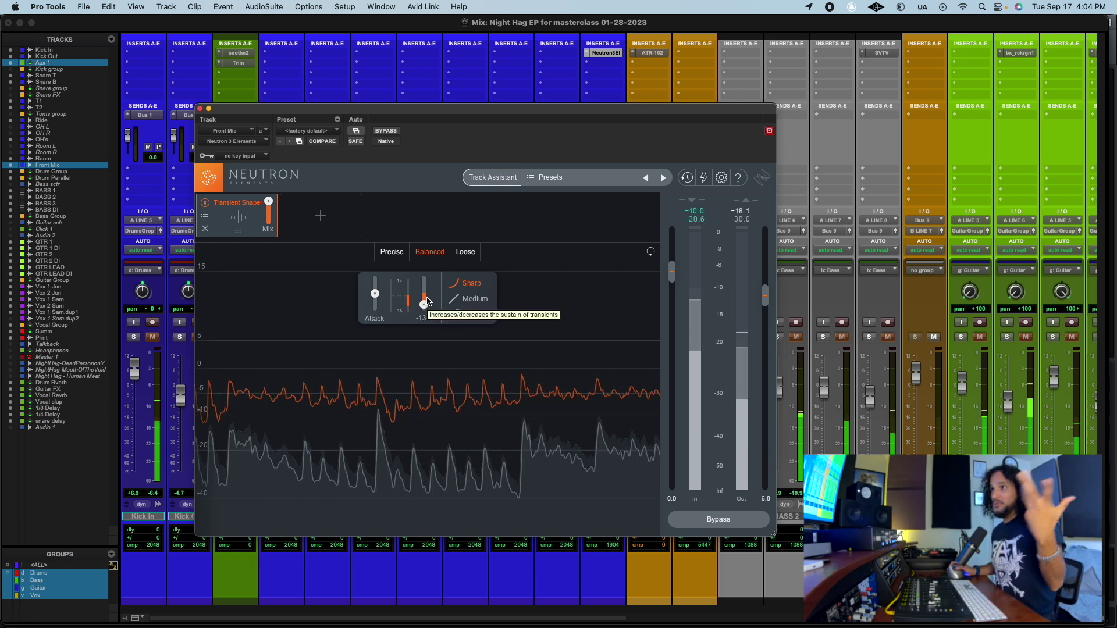
Raise the Front Mic Transient Shaper's sustain to about 11.9 and compare the sound with Neutron bypassed and active
drag(430, 281, 427, 5)
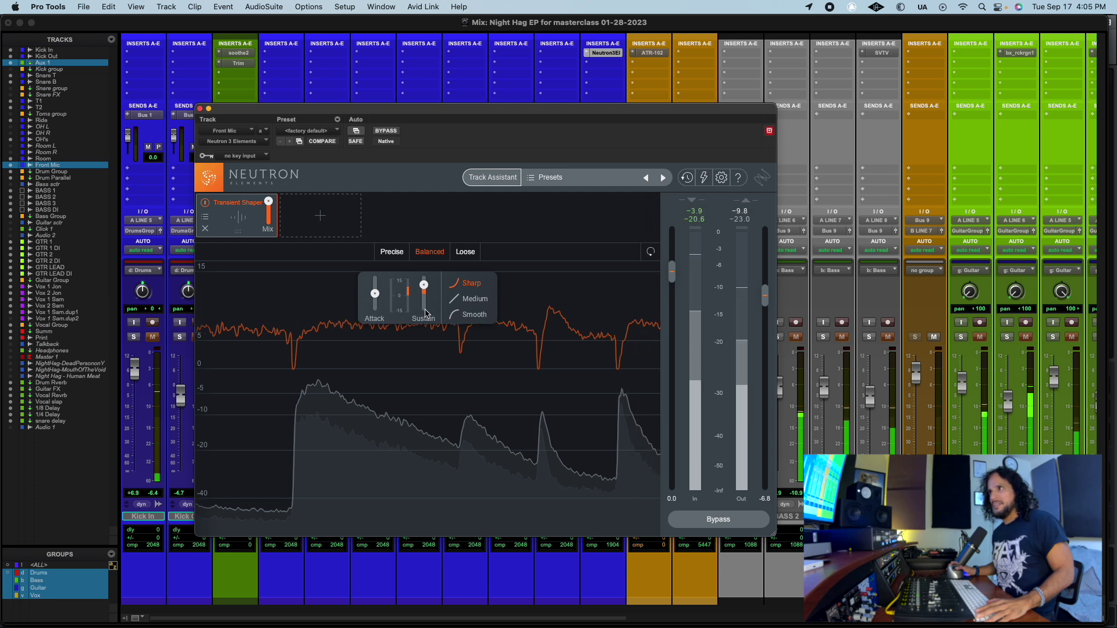
click(375, 131)
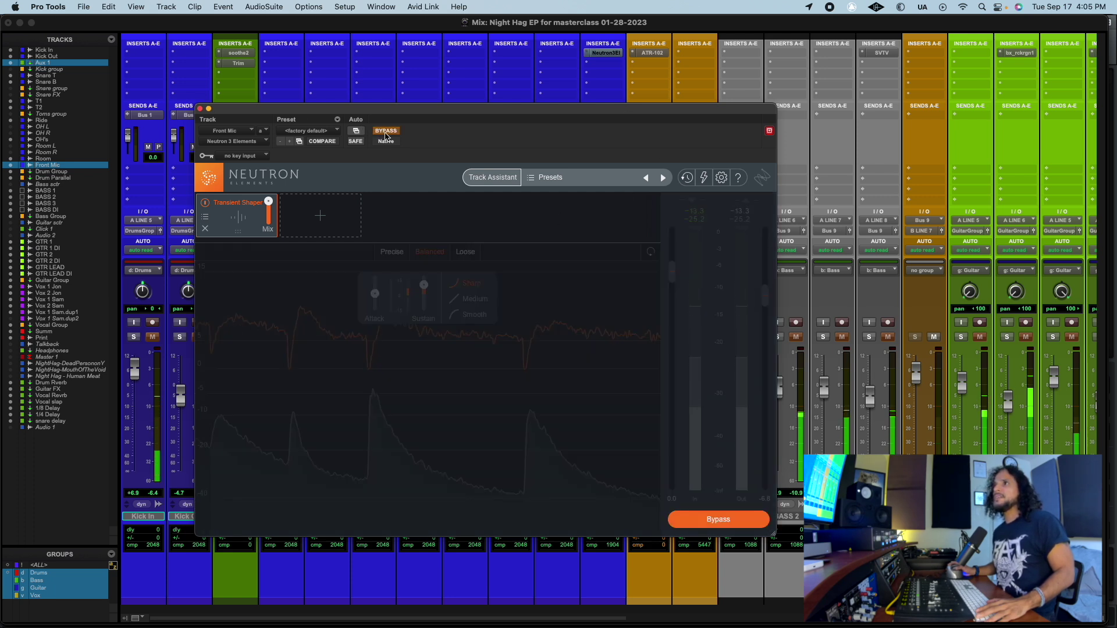
click(386, 132)
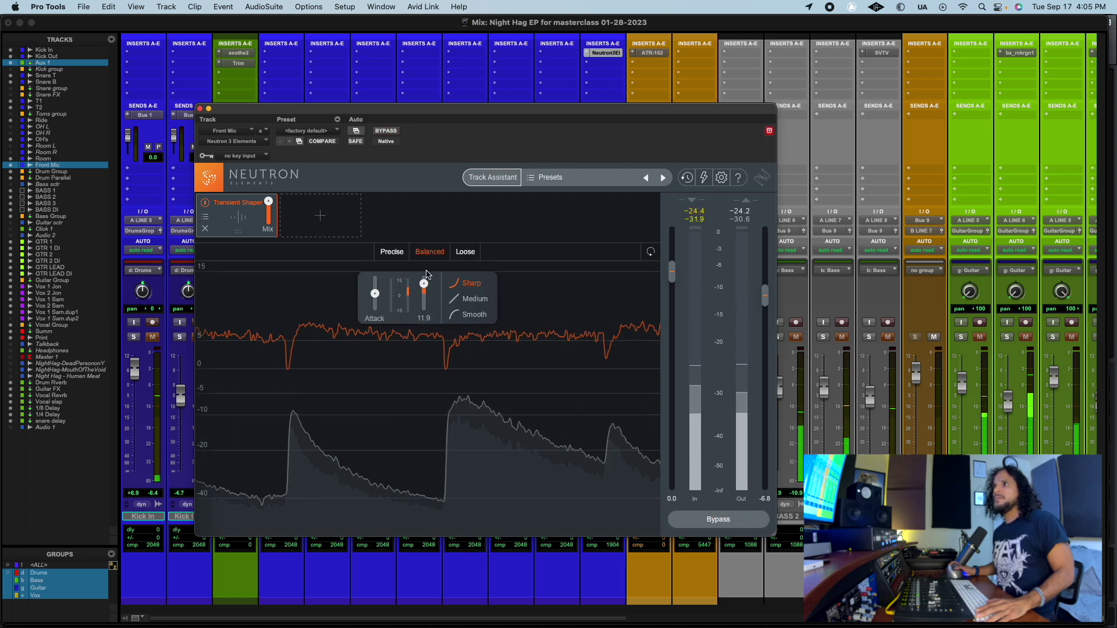
Compare the soloed Front Mic with Neutron bypassed and active, and close the plug-in window
click(385, 131)
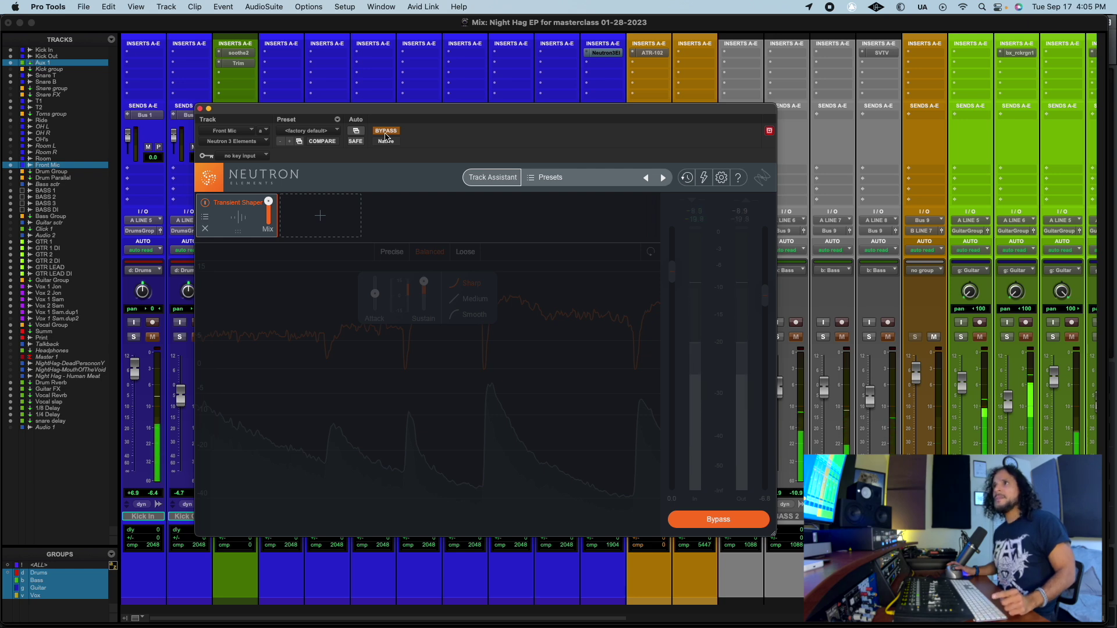
click(385, 131)
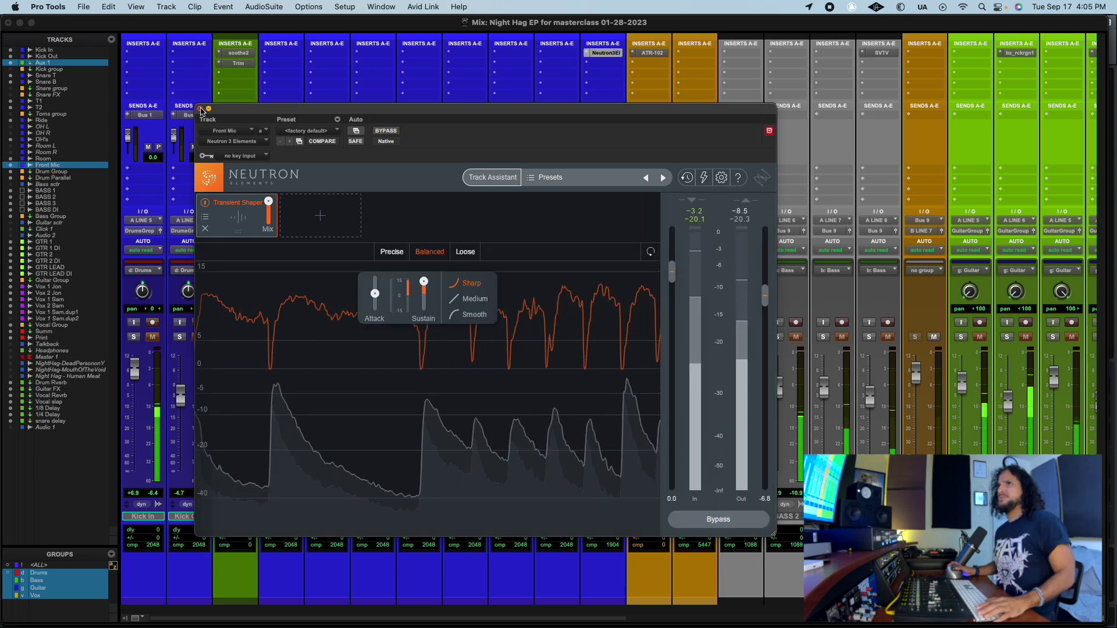
key(super+w)
Solo the remaining drum tracks alongside the Front Mic and lower its fader to about -3.6 dB to blend it in
drag(594, 383, 593, 389)
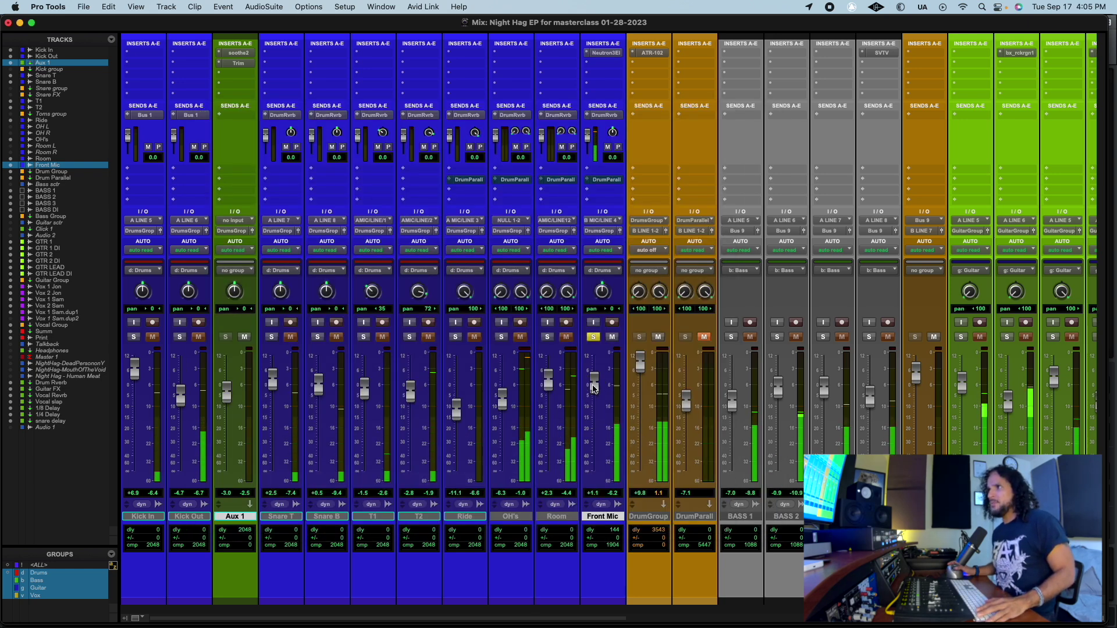
click(547, 337)
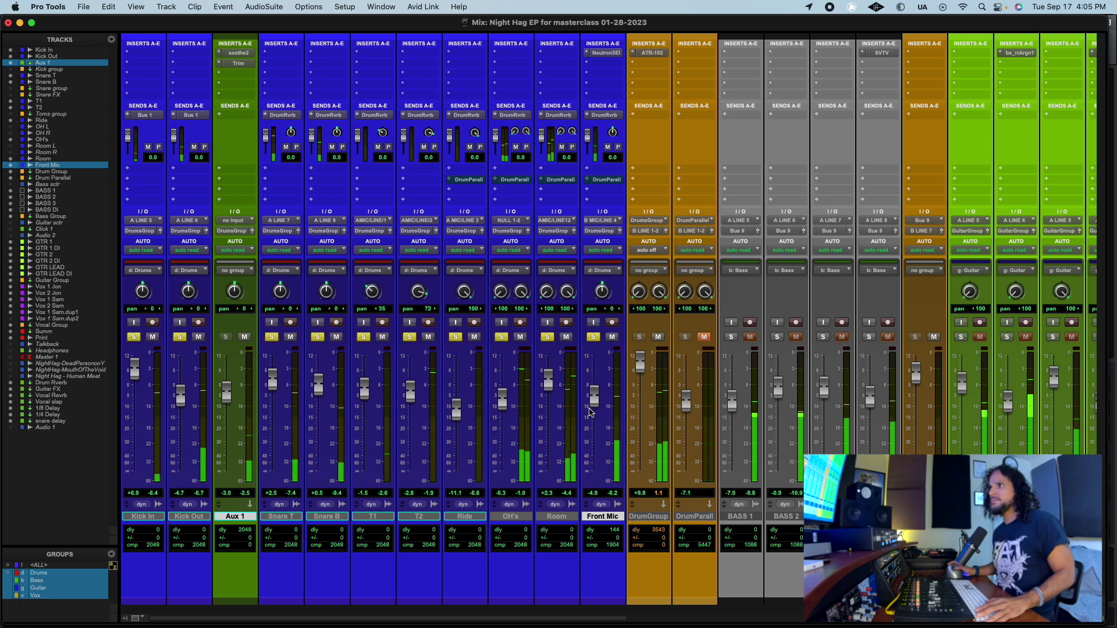
drag(594, 403, 594, 399)
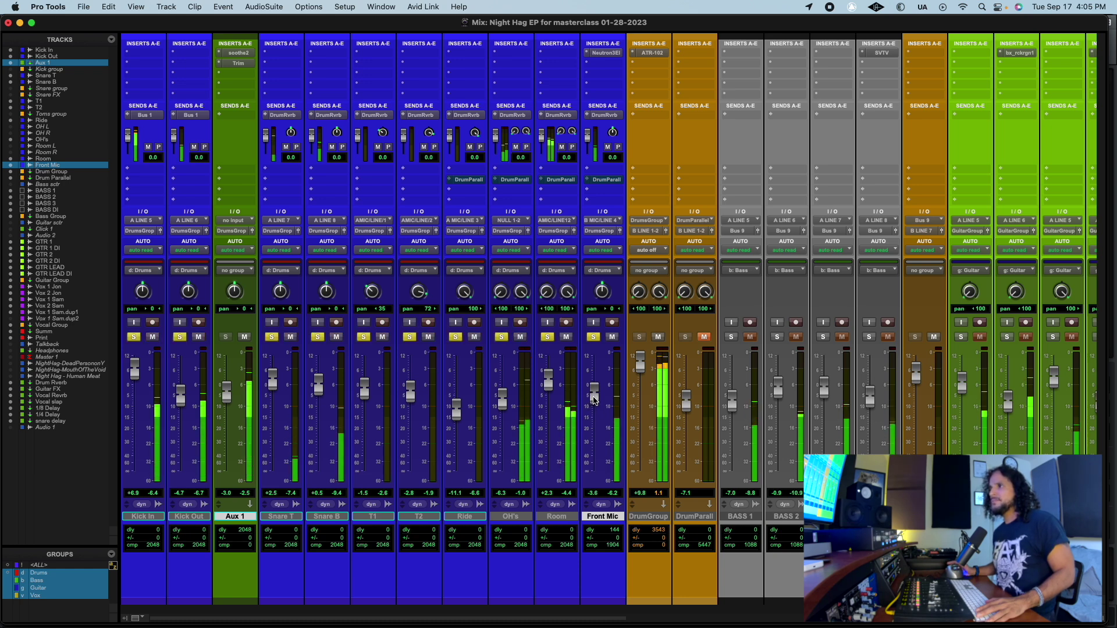
Bypass Neutron on the Front Mic, place its window clear of the drum faders, and reactivate the effect for comparison
right_click(605, 54)
click(616, 56)
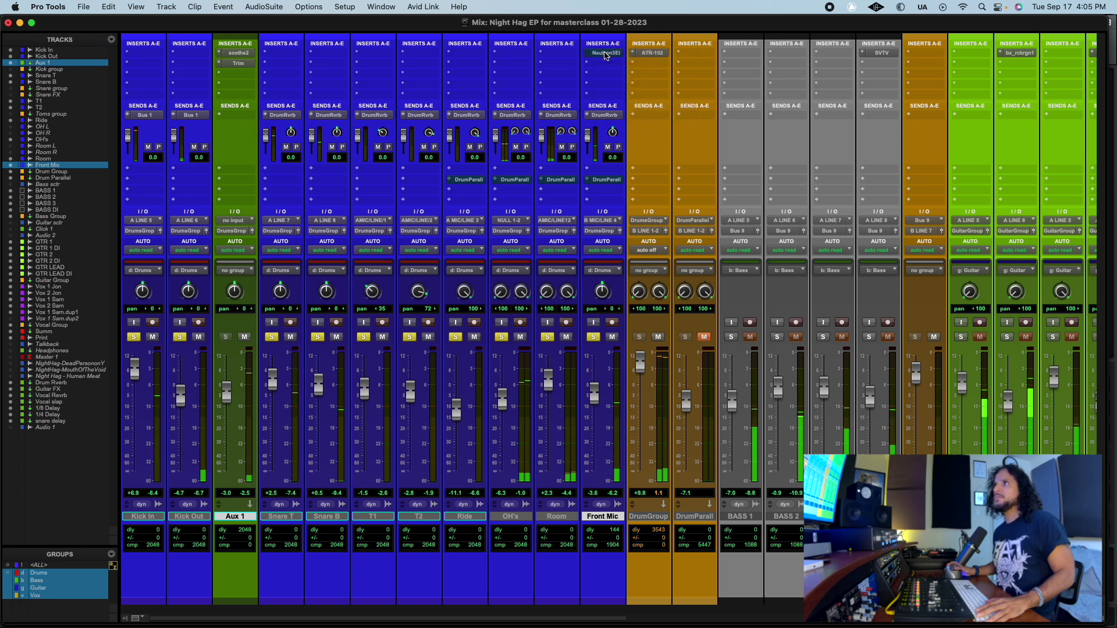
click(605, 54)
drag(487, 112, 850, 24)
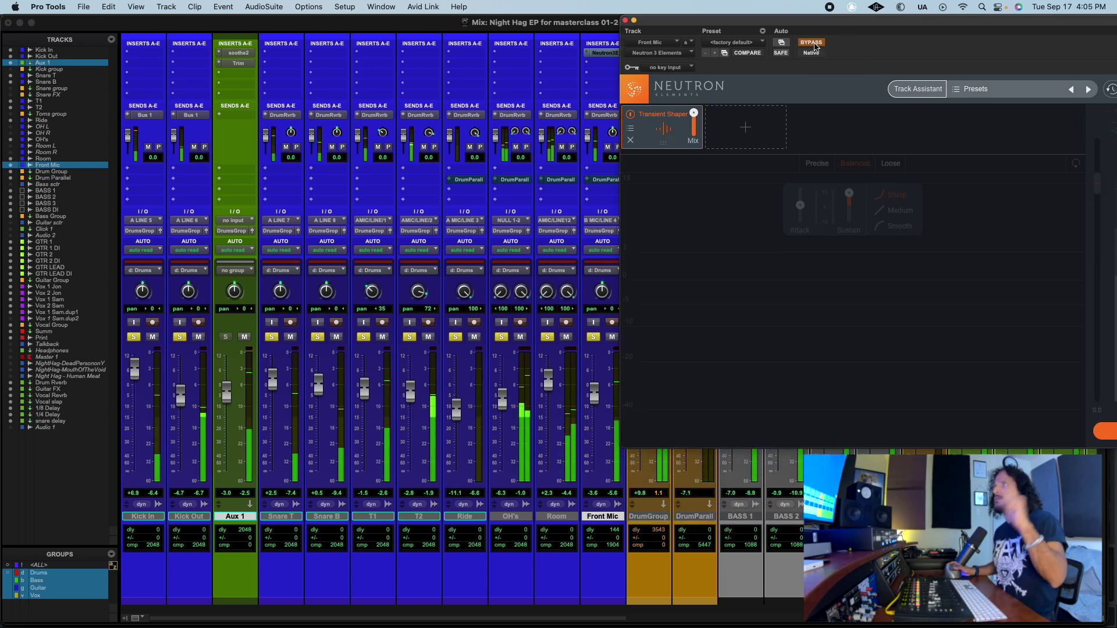
click(812, 43)
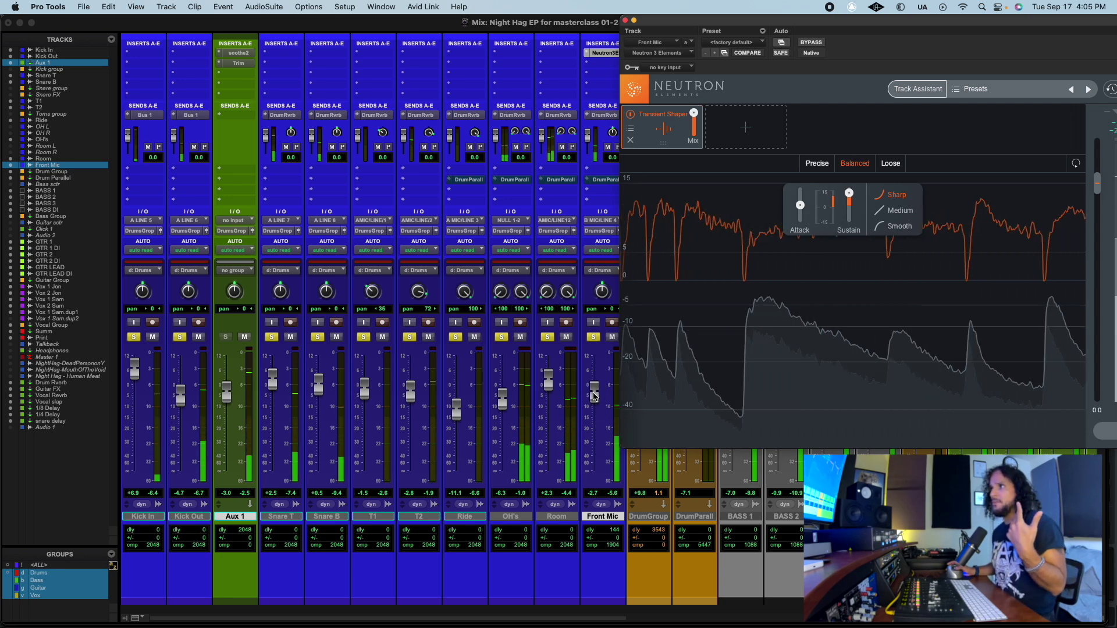
Raise the Front Mic fader to -1.1 dB and compare the soloed drums with Neutron bypassed and active
drag(594, 397, 594, 393)
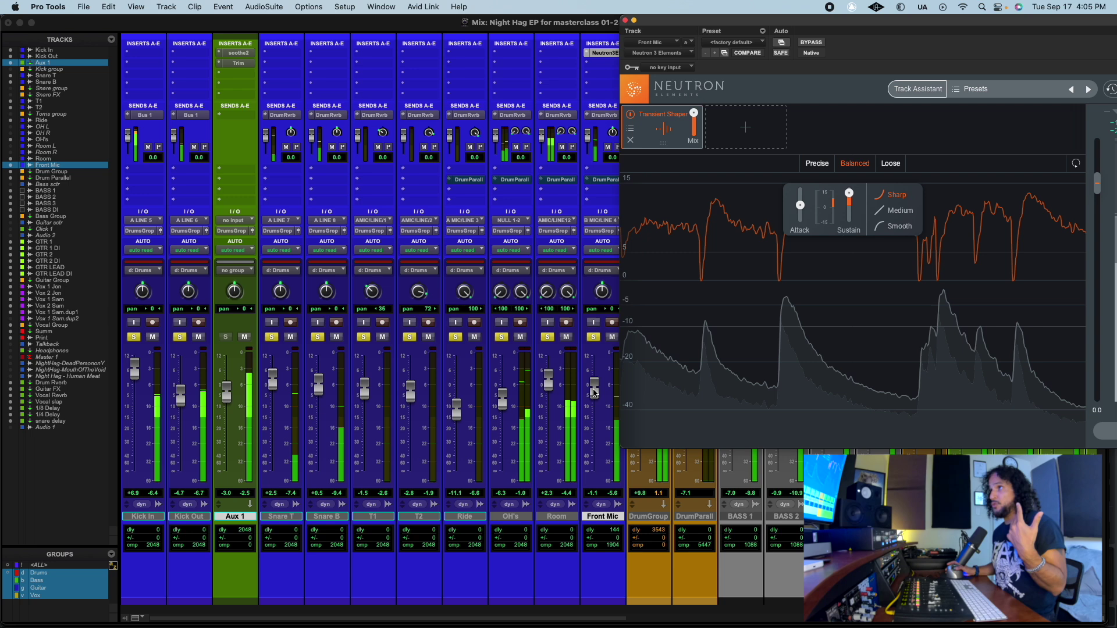
click(812, 42)
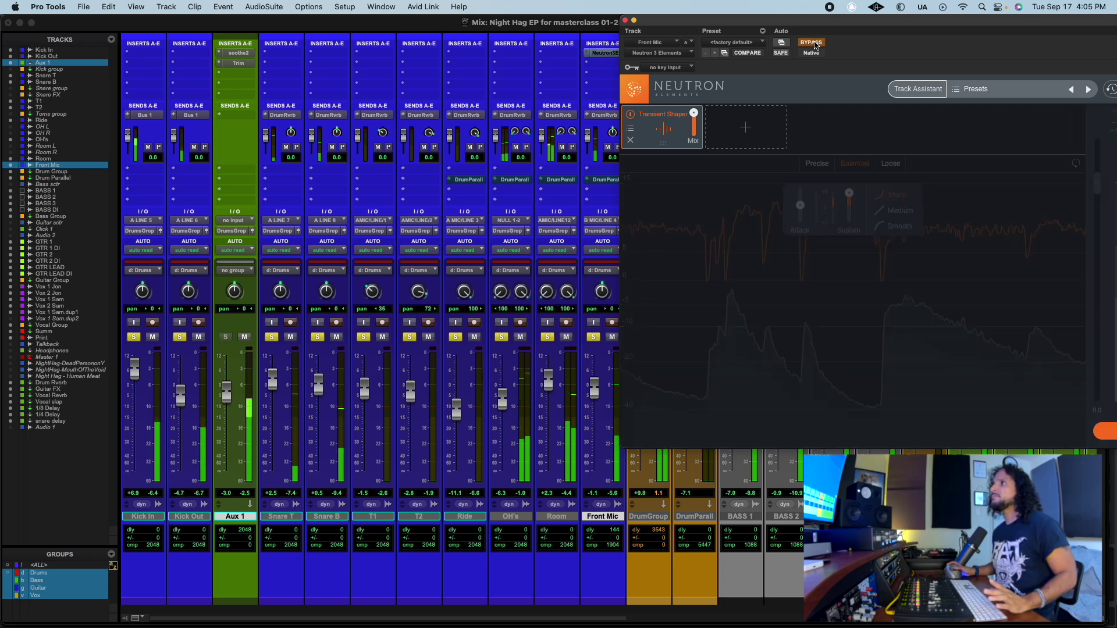
click(812, 42)
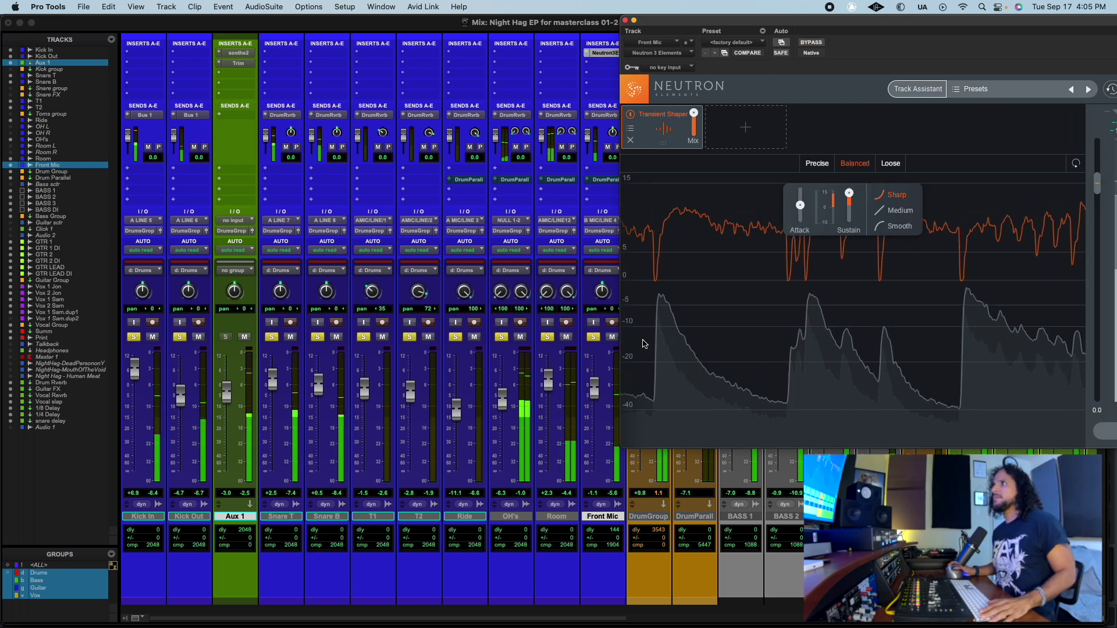
Compare Neutron bypassed and active within the drums, and audition the Transient Shaper's sustain at -15.0 before raising it again
drag(852, 196, 850, 199)
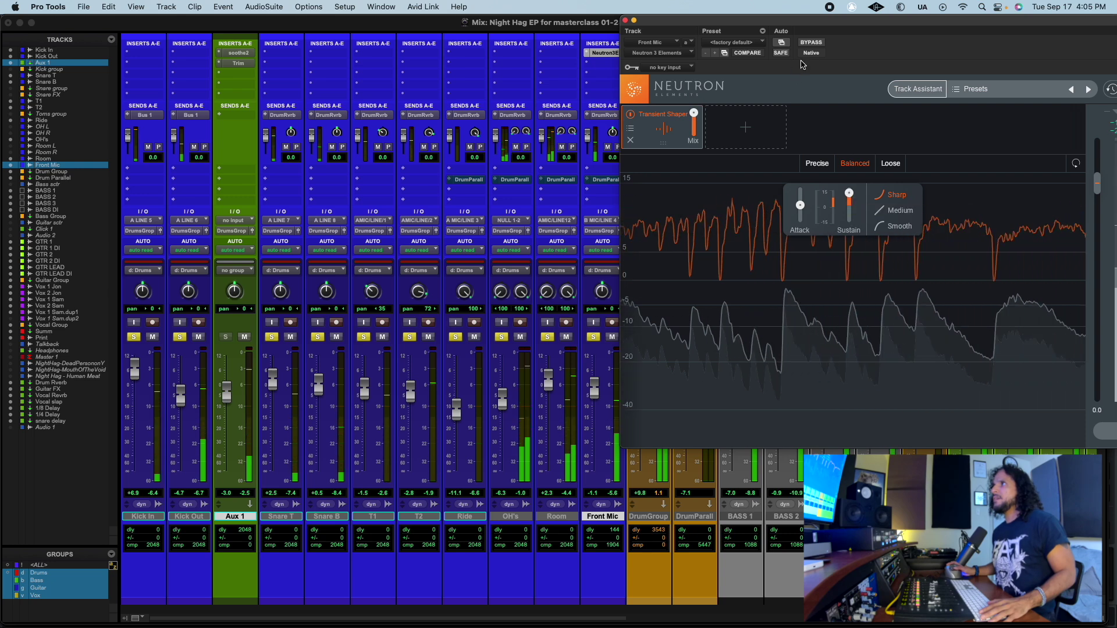
click(812, 43)
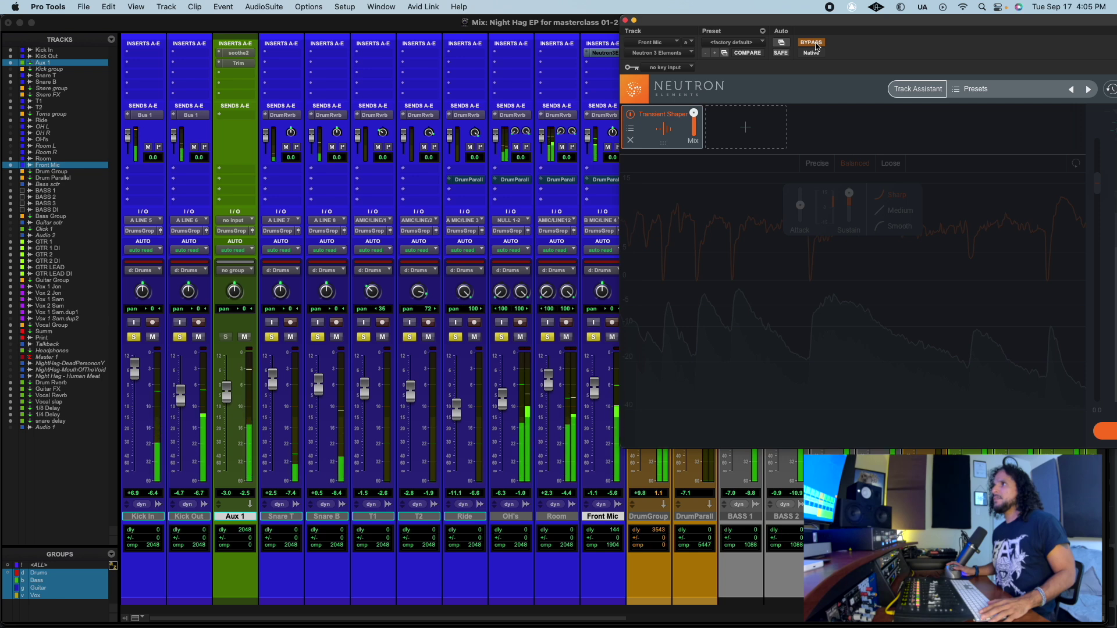
click(813, 43)
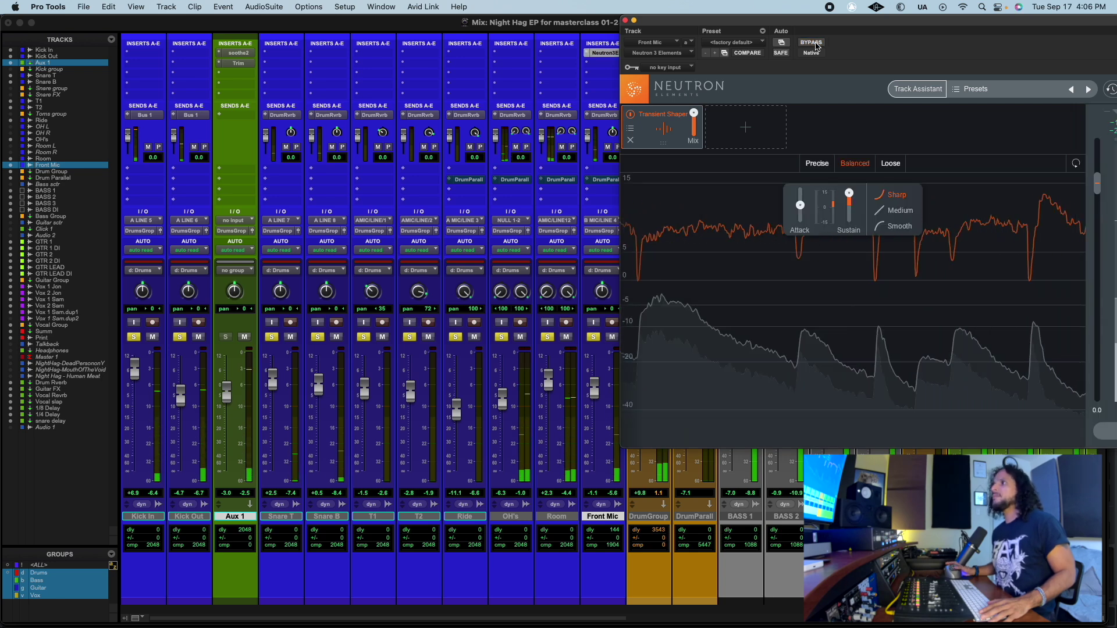
drag(853, 196, 863, 379)
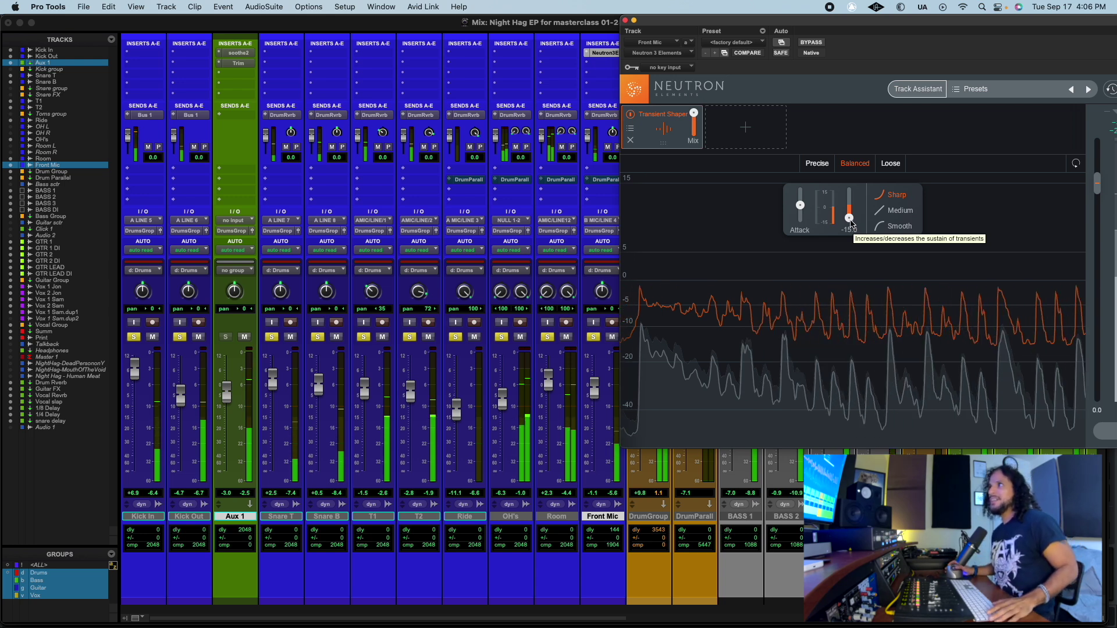
drag(849, 218, 849, 193)
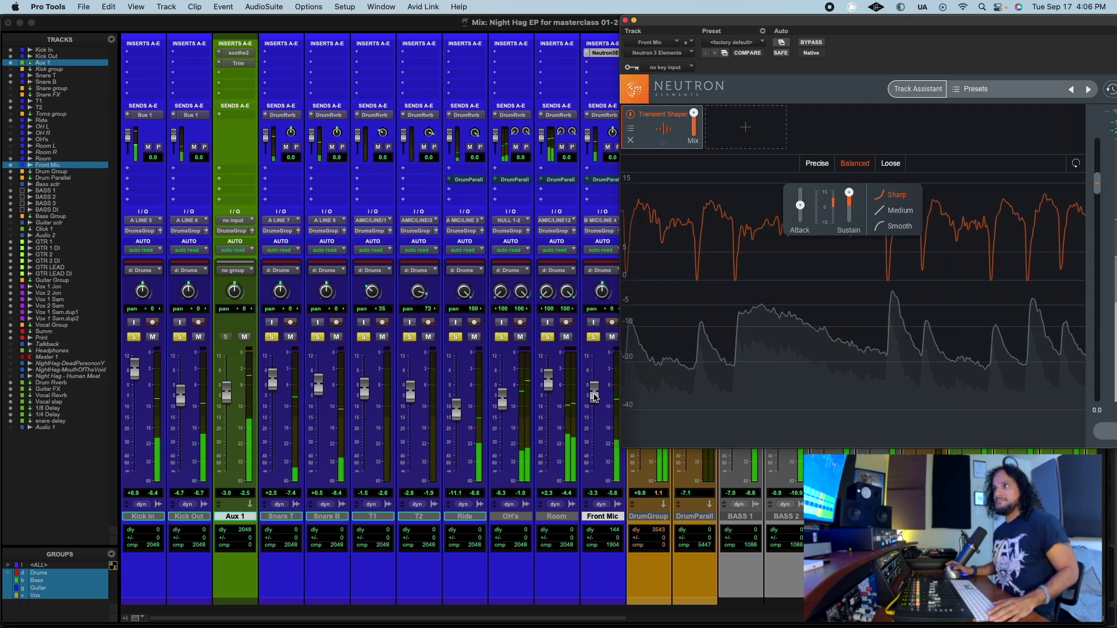
Compare the unsoloed full mix with Neutron bypassed and active, and set the Front Mic fader to about -2.5 dB
alt+click(454, 338)
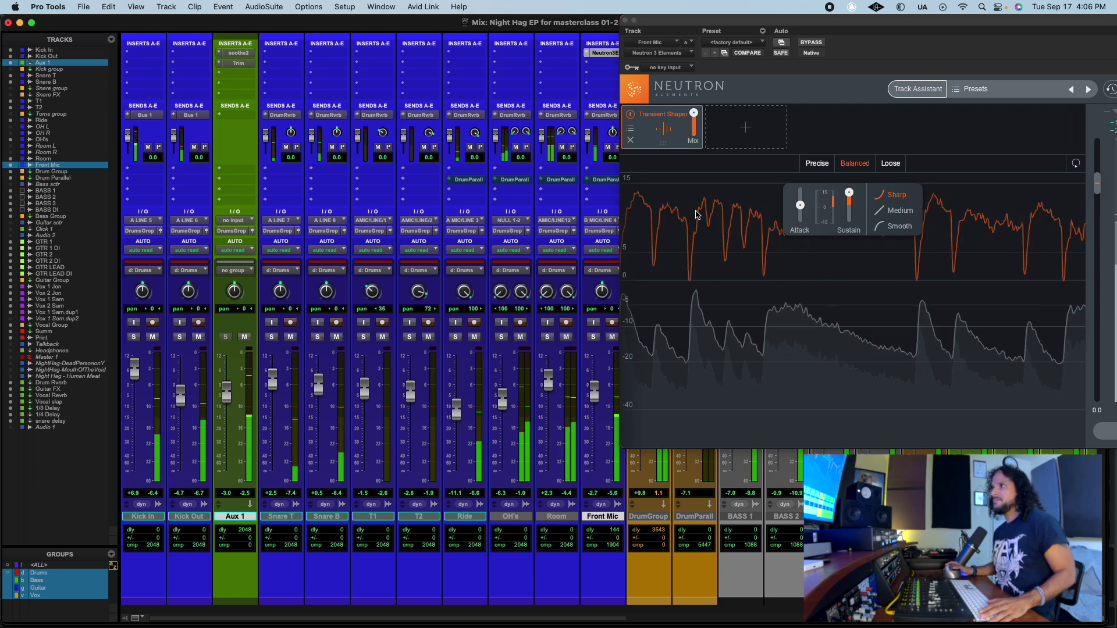
click(816, 43)
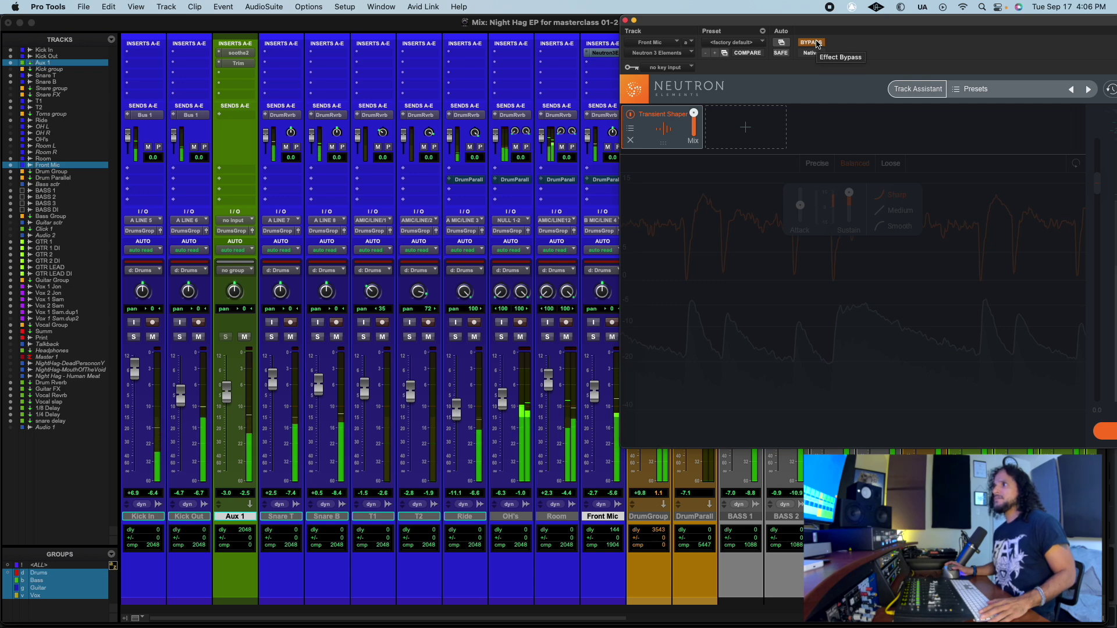
drag(594, 397, 595, 390)
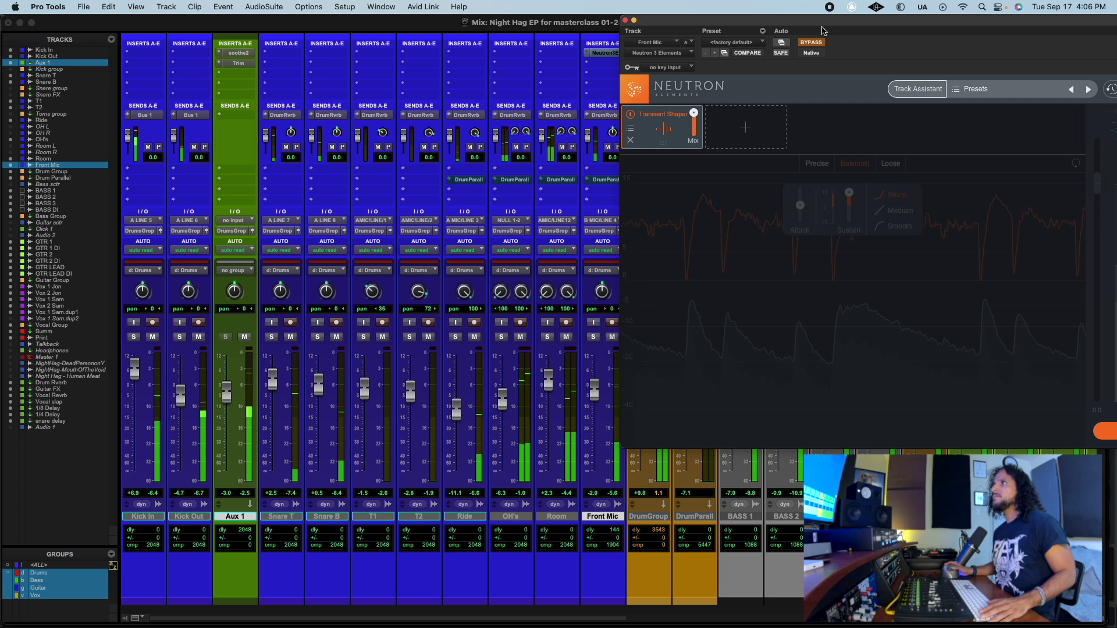
click(813, 42)
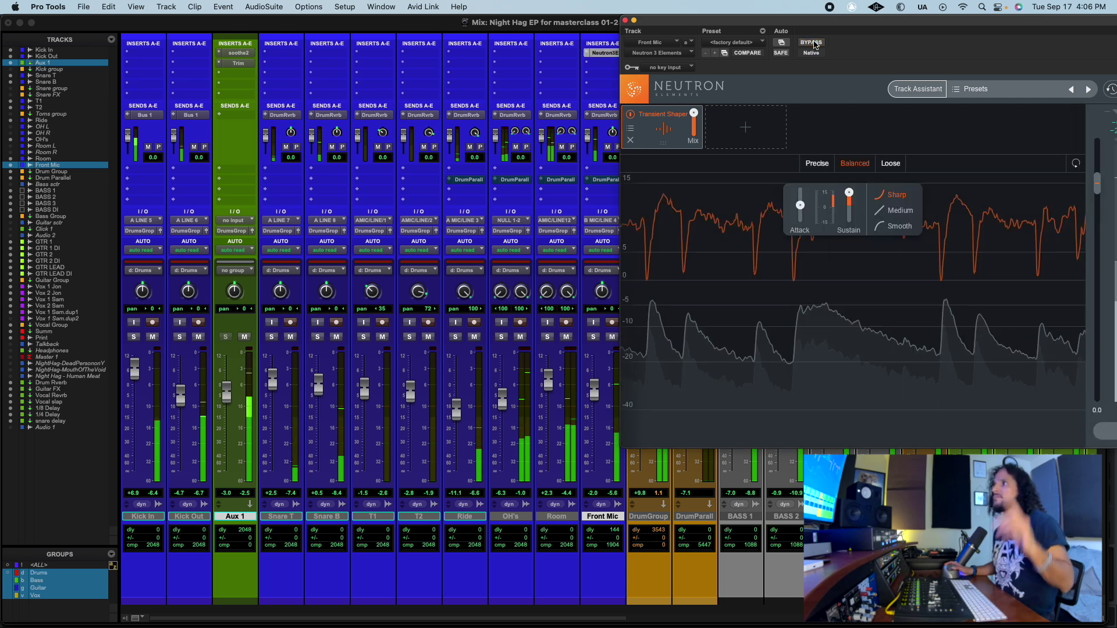
click(626, 21)
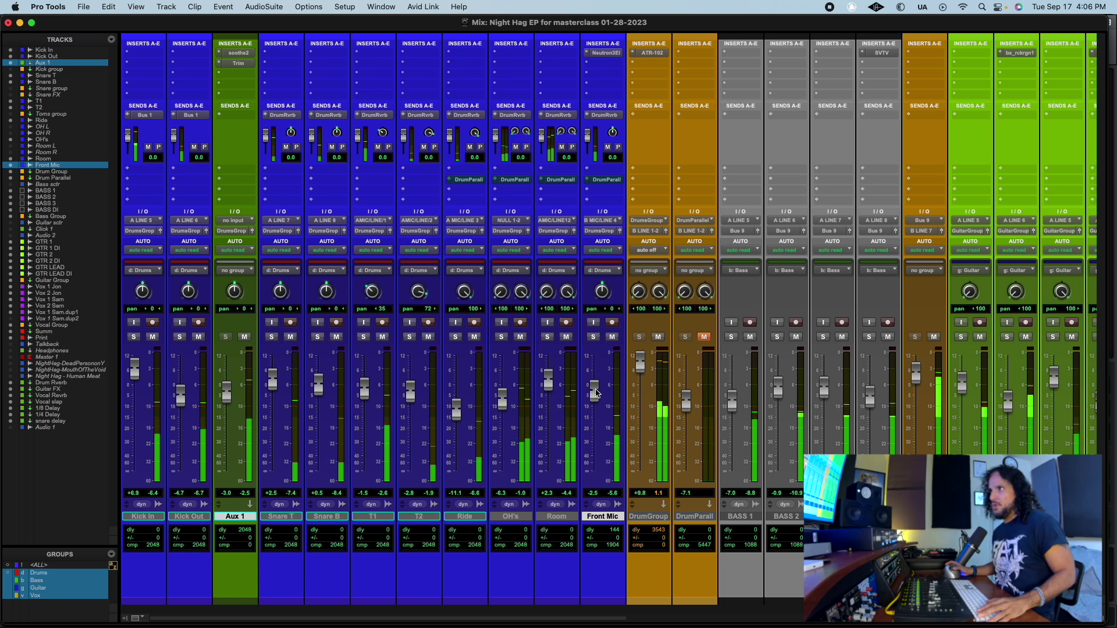
Insert Black Box Analog Design HG-2 after Neutron on the Front Mic and compare it bypassed and active
click(589, 65)
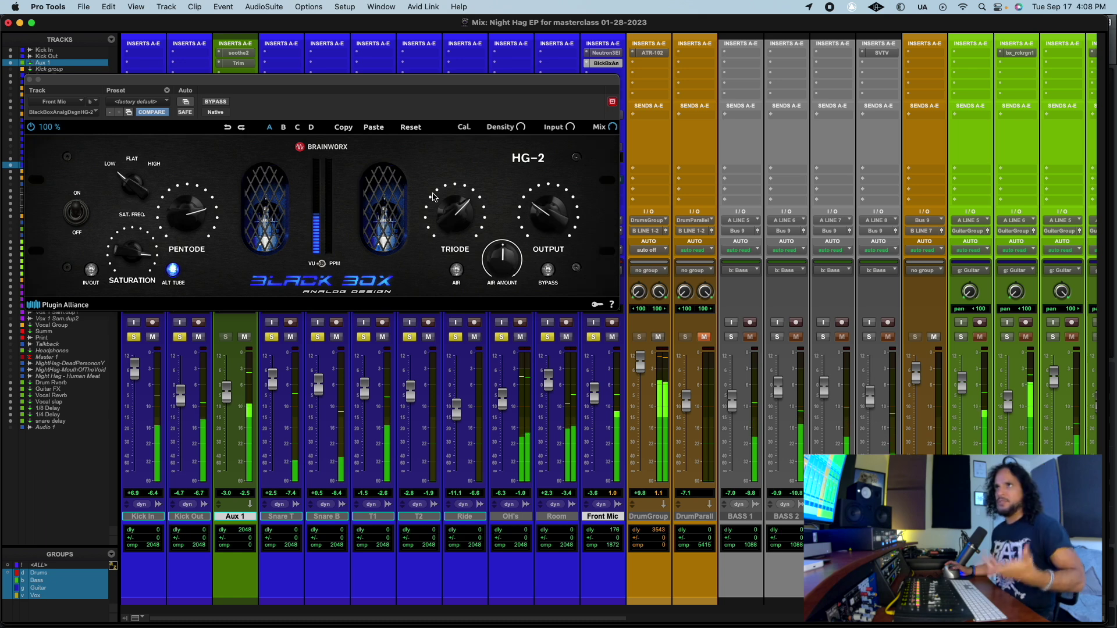
click(215, 103)
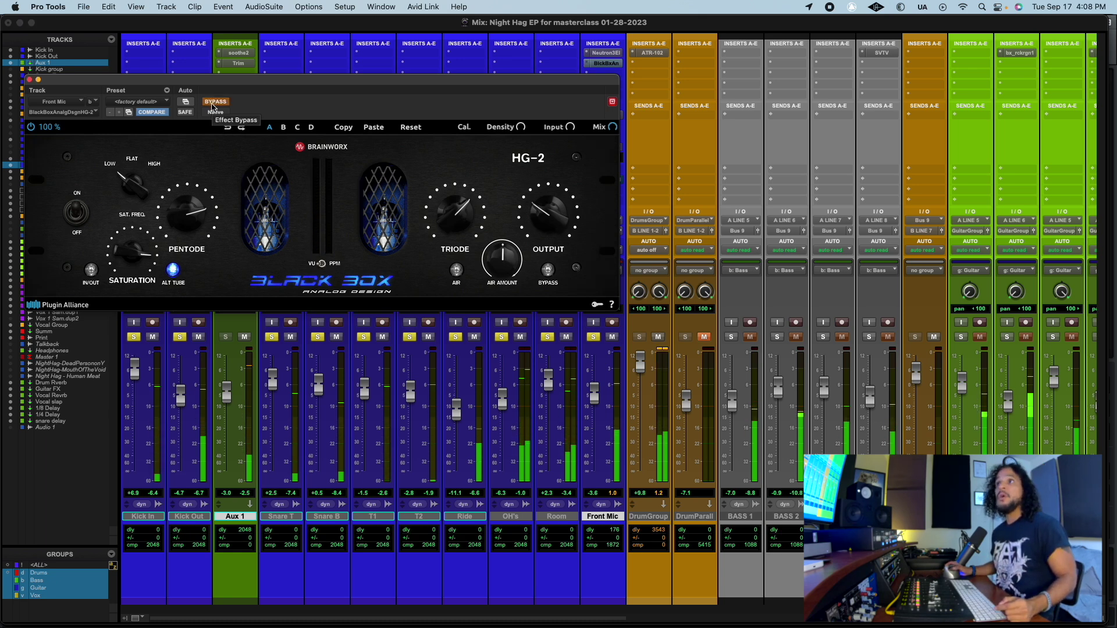
click(213, 102)
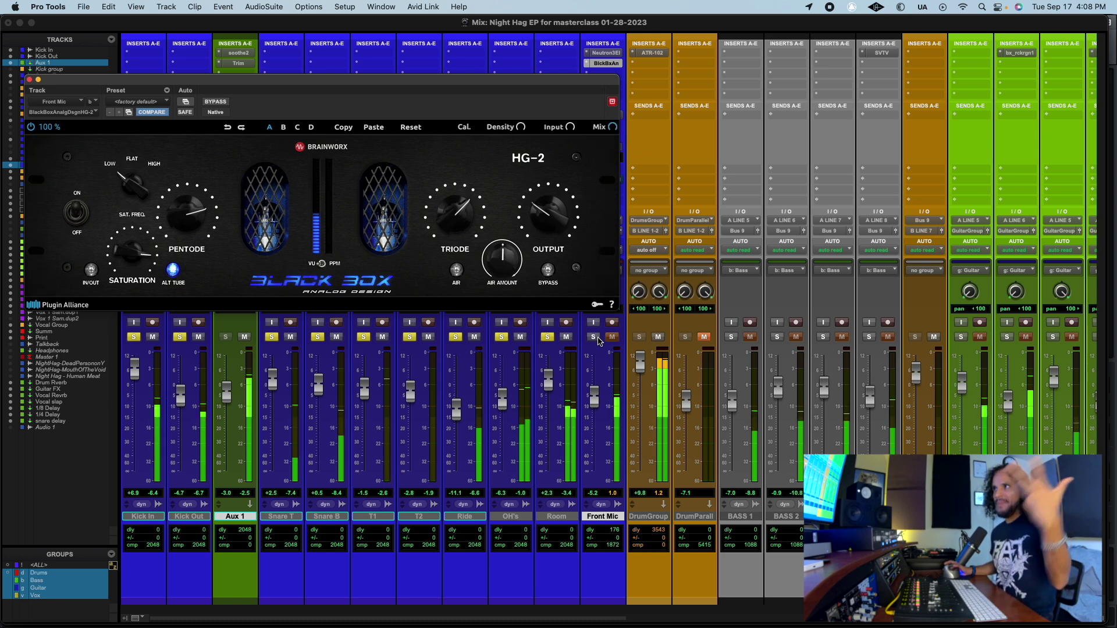
Compare the soloed drums with and without the Front Mic, and clear all drum solos to hear the full mix
click(594, 338)
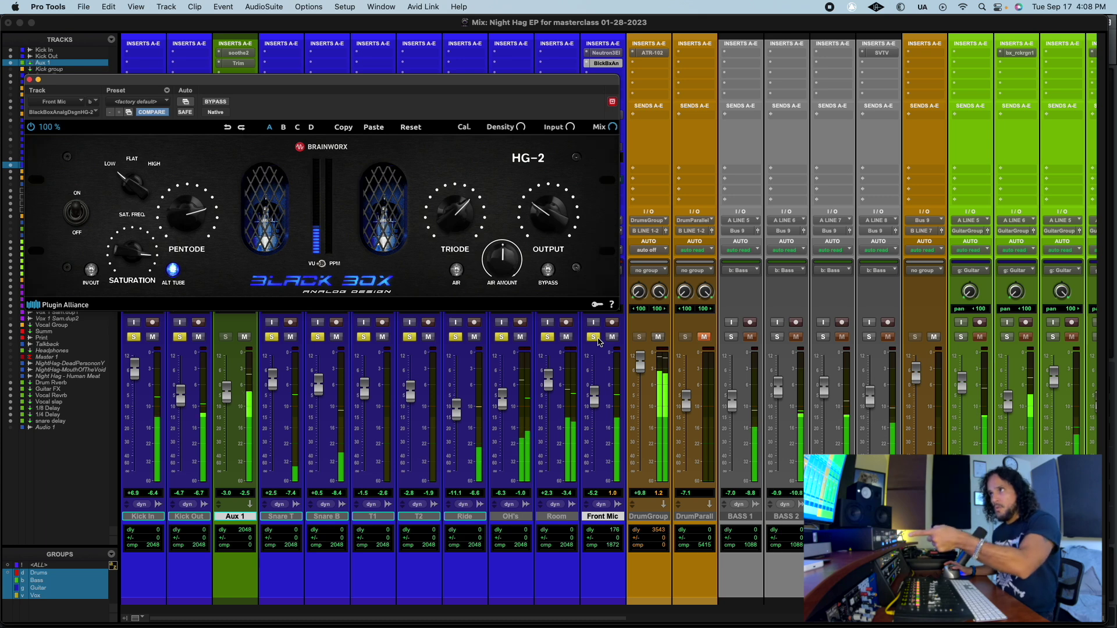
click(593, 337)
click(594, 338)
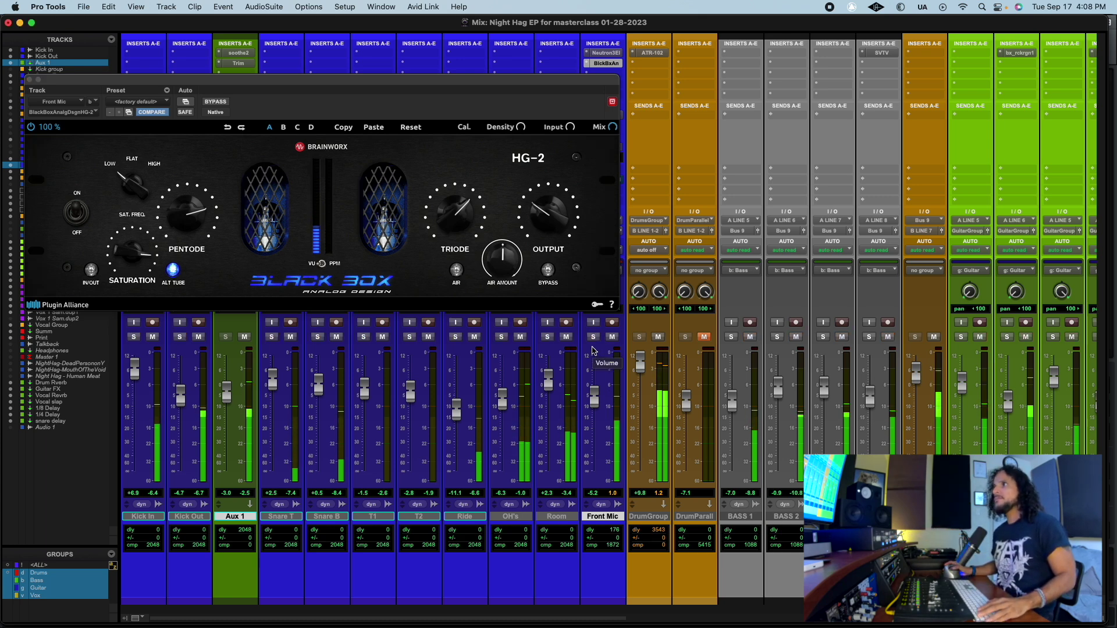
Audition the Front Mic louder in the full mix at -3.3 dB and return its fader to -5.2 dB
drag(594, 395, 593, 386)
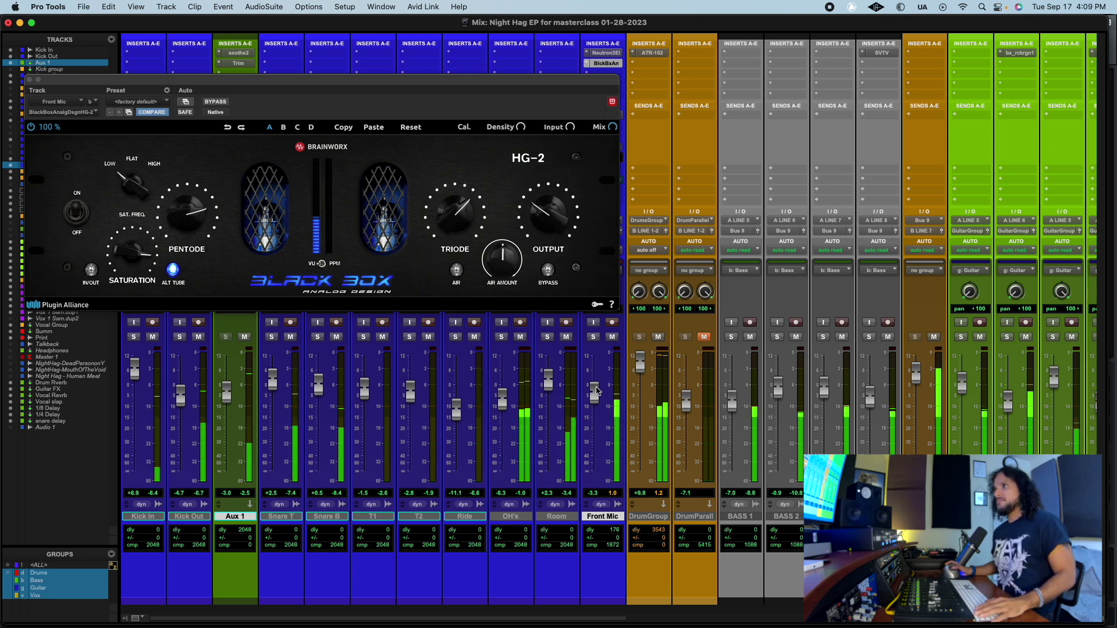
drag(599, 386, 596, 395)
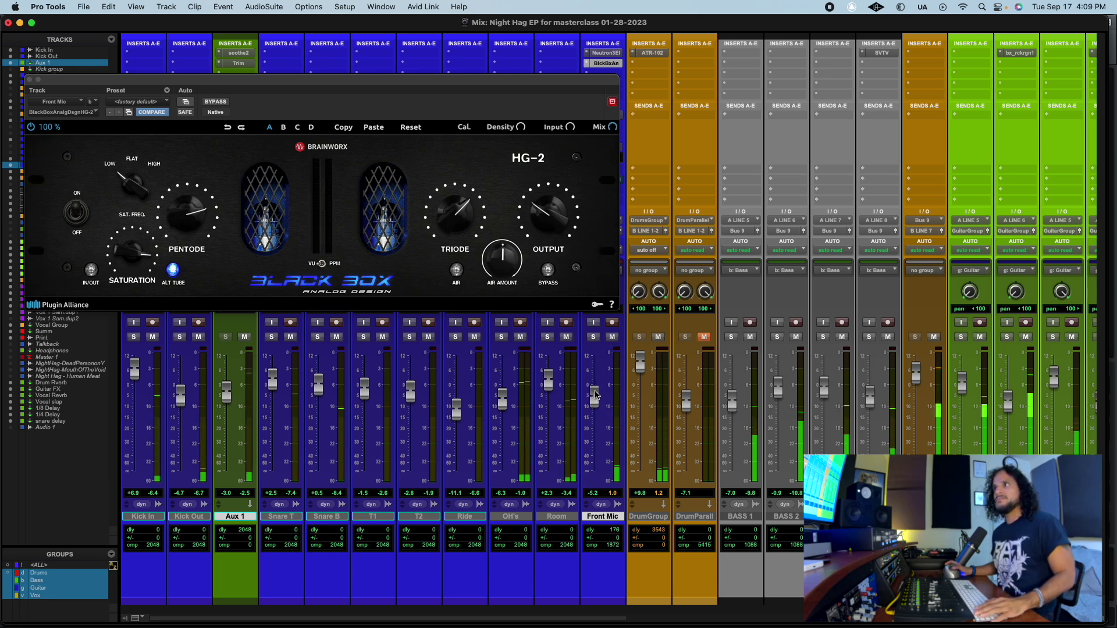